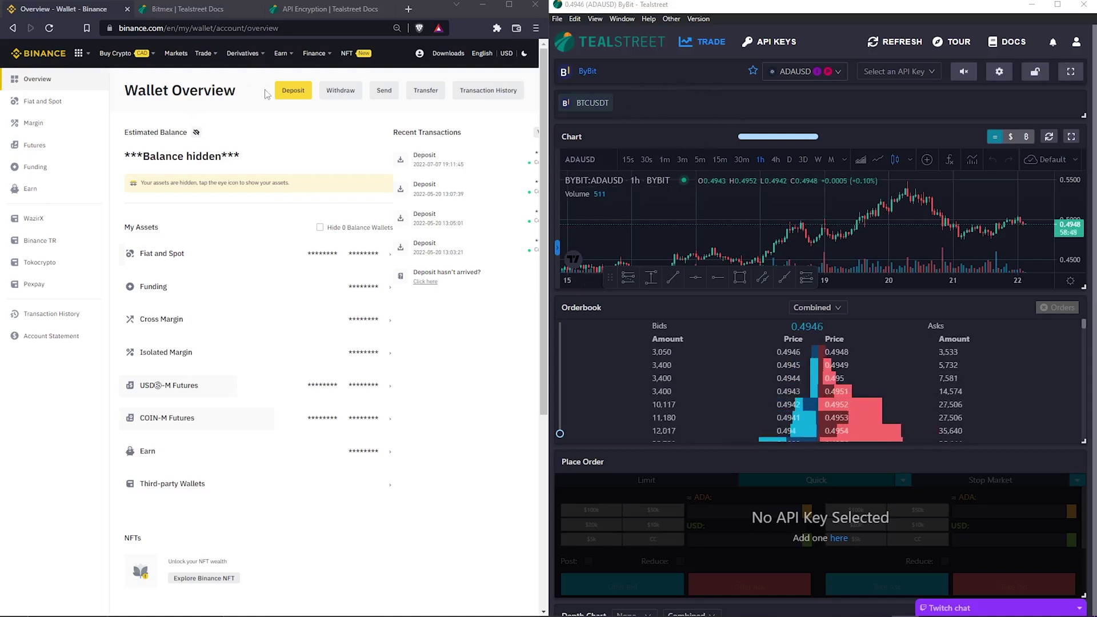
- Create a new Binance API key labelled 'Tealstreet' from the API Management page
left_click(419, 53)
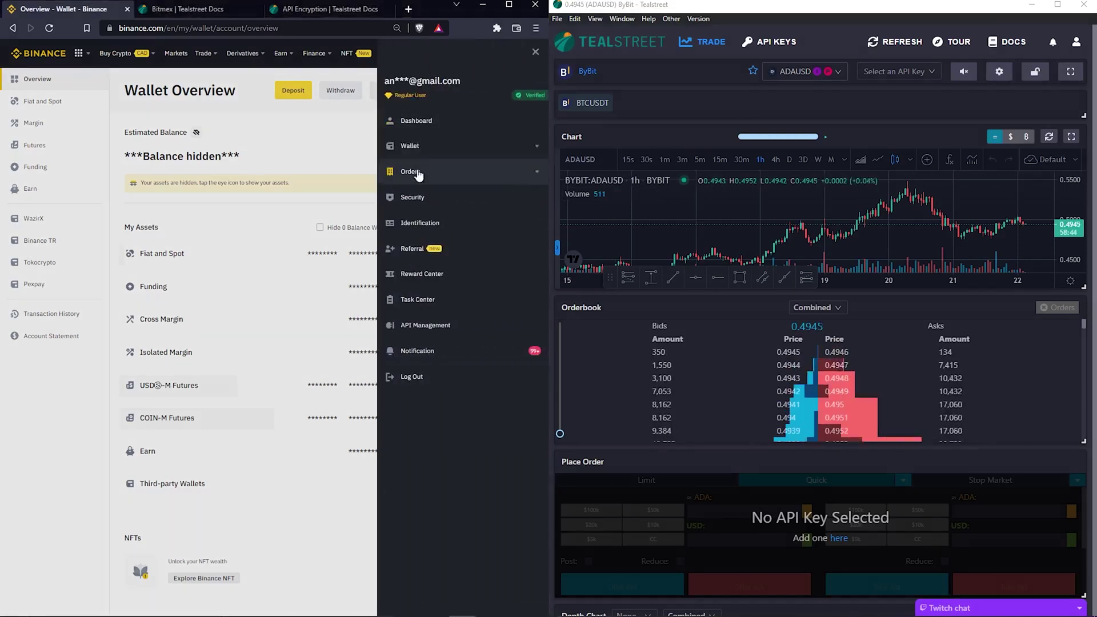
left_click(420, 325)
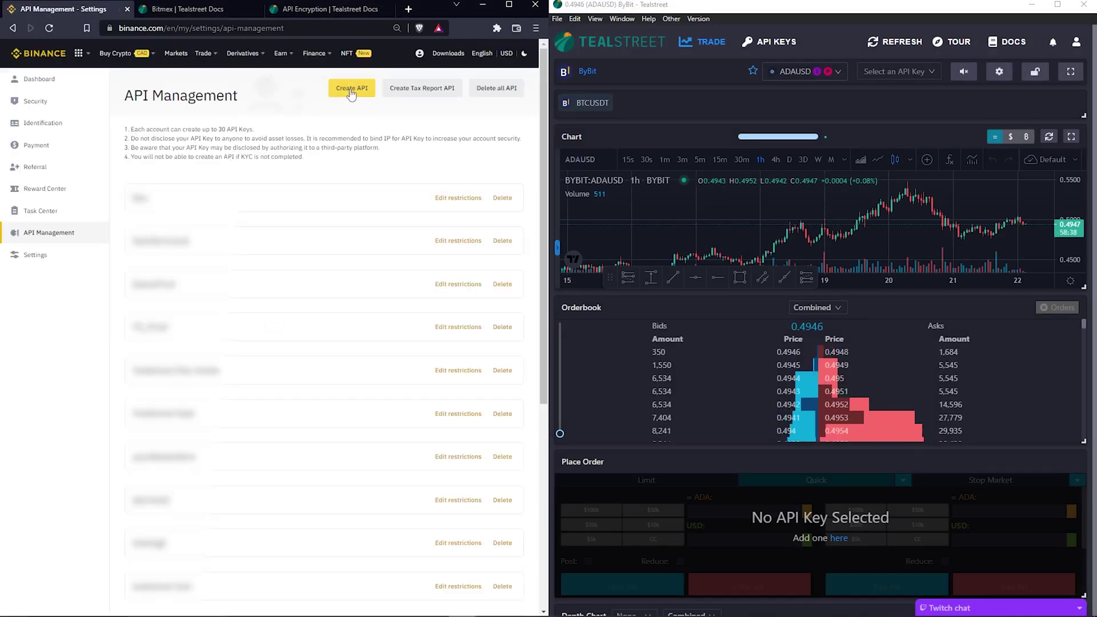
left_click(351, 92)
left_click(251, 330)
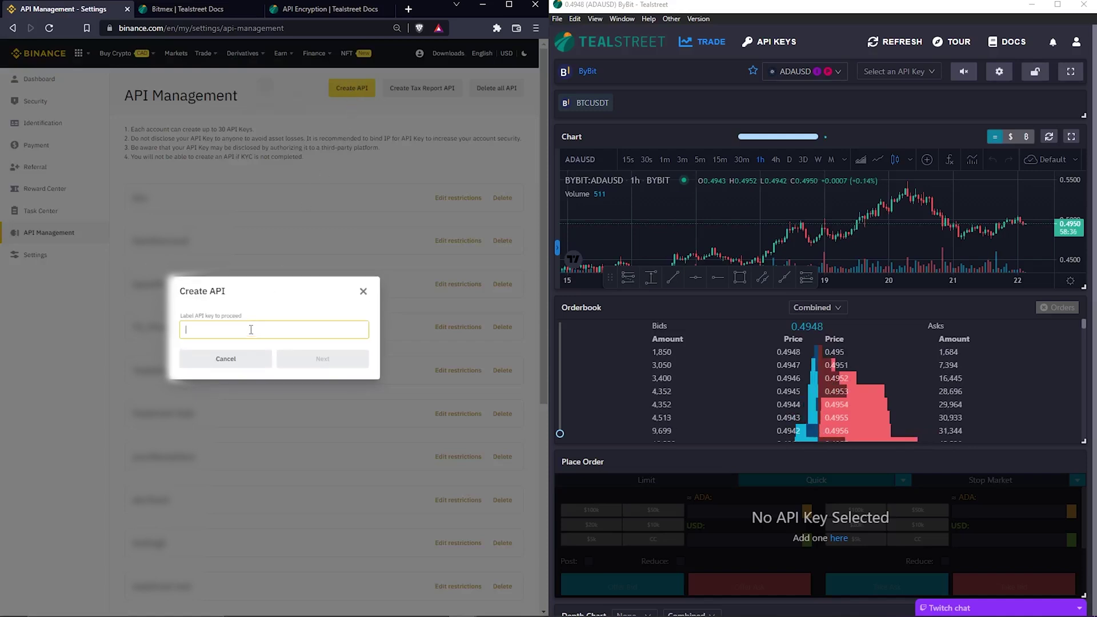
type("Tealstr")
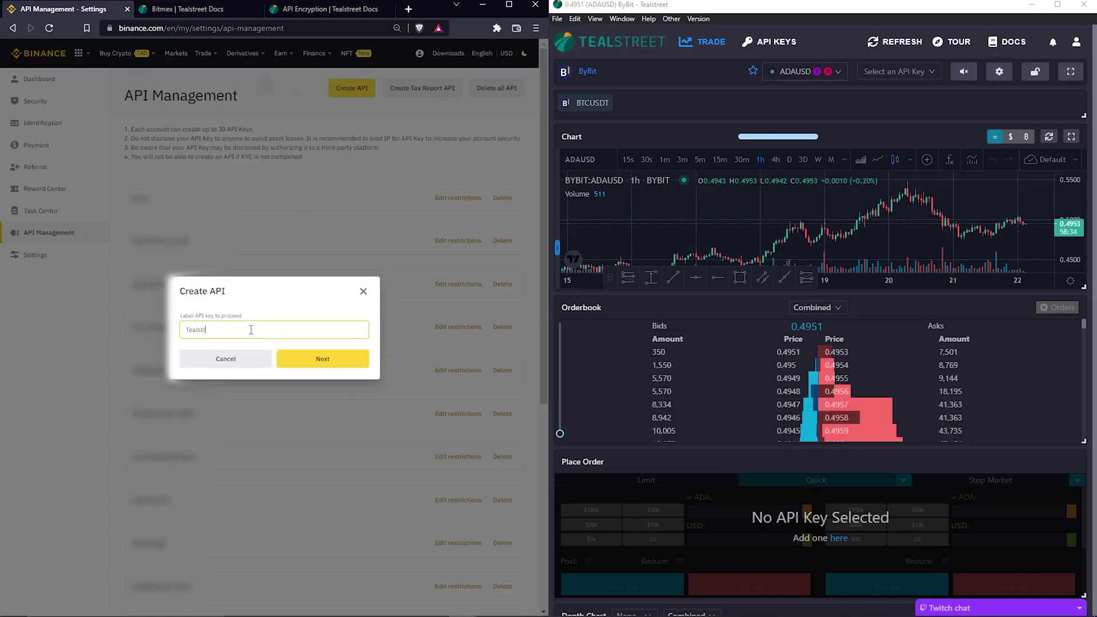
type("eet")
left_click(300, 360)
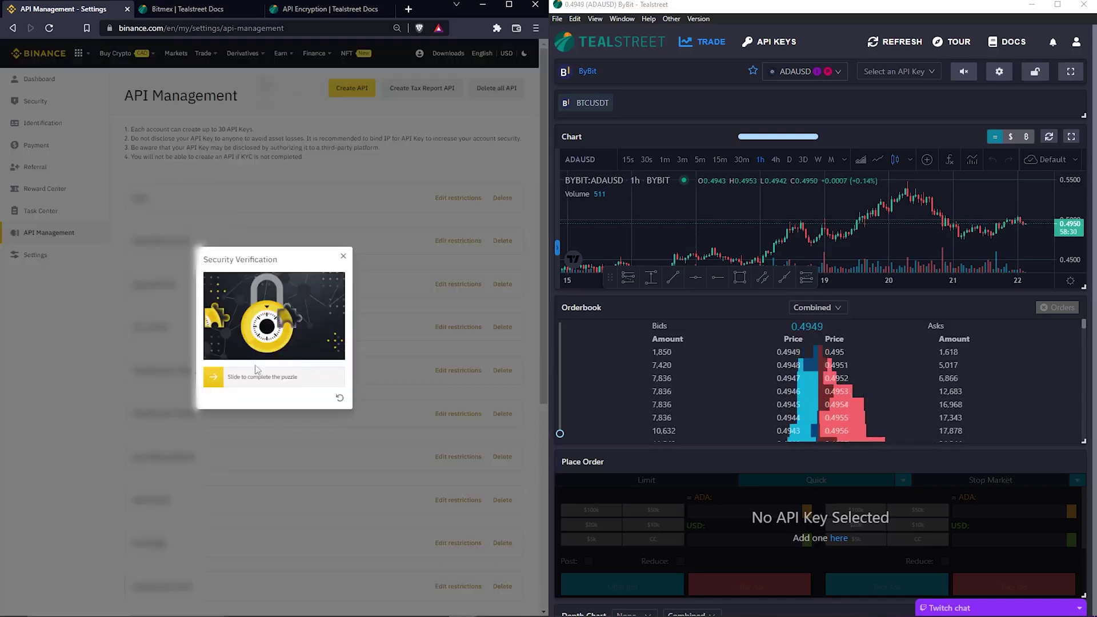
- Solve the slider puzzle and request the email and phone verification codes
left_click_drag(212, 377, 286, 379)
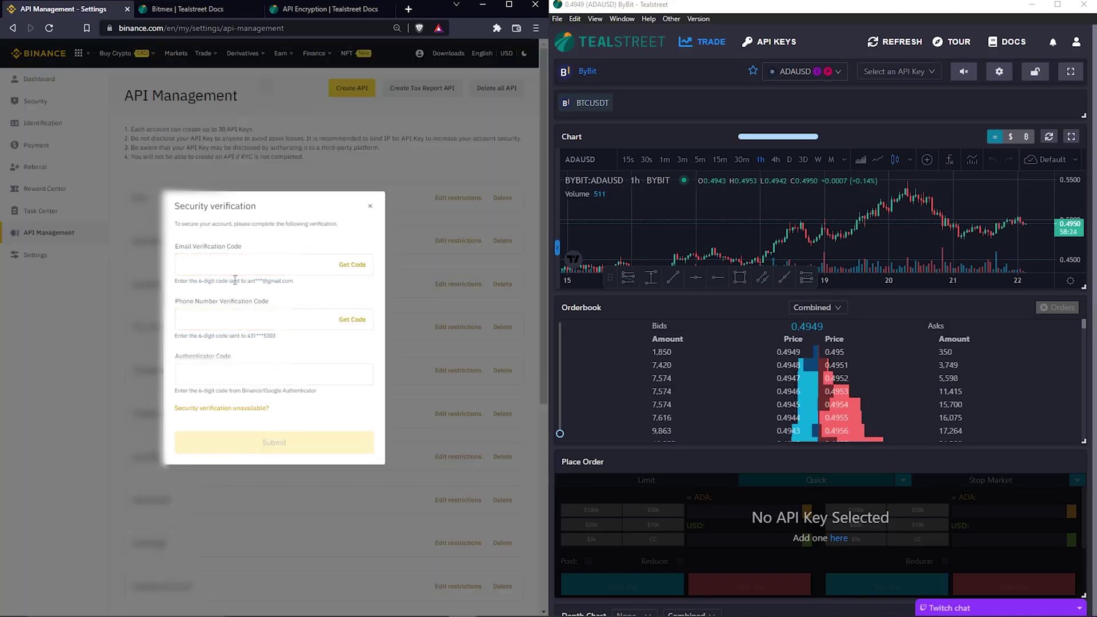
left_click(350, 266)
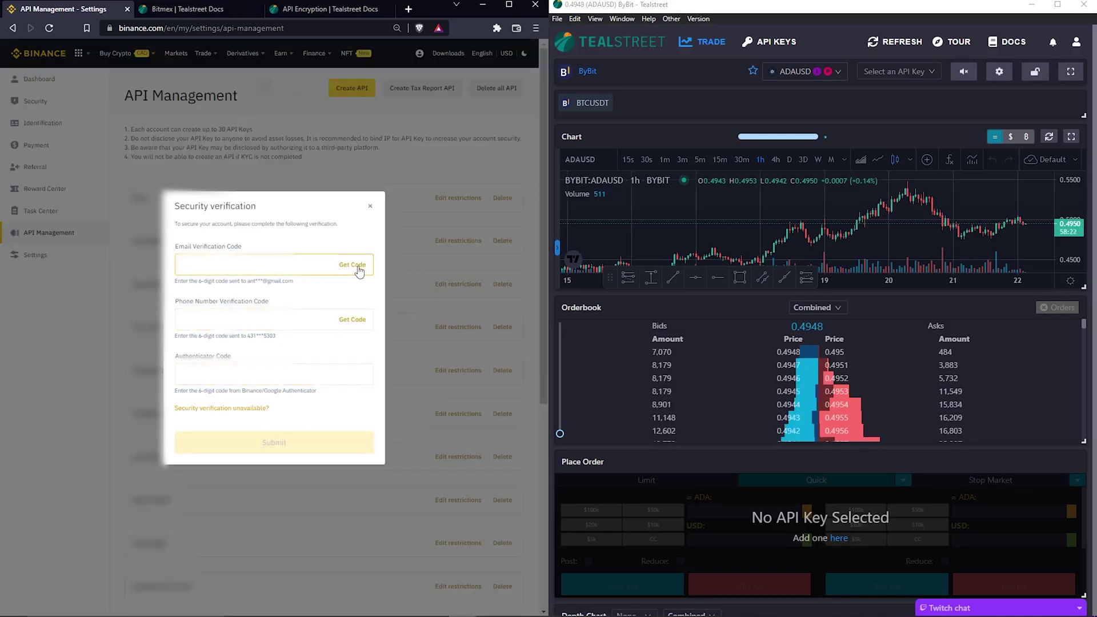
left_click(358, 316)
left_click(276, 371)
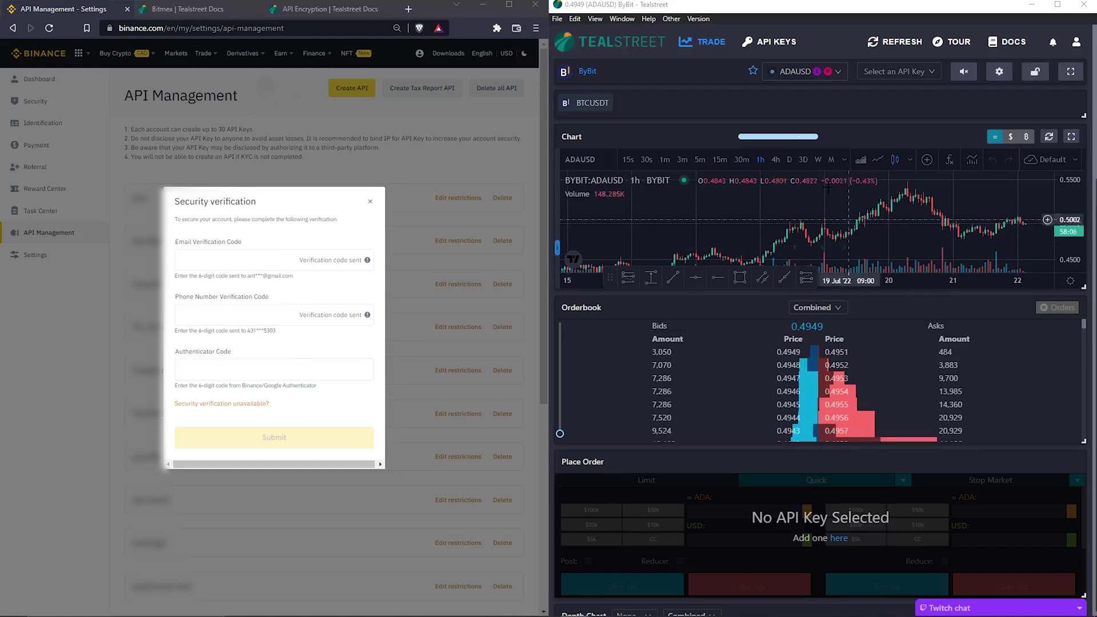
left_click(771, 45)
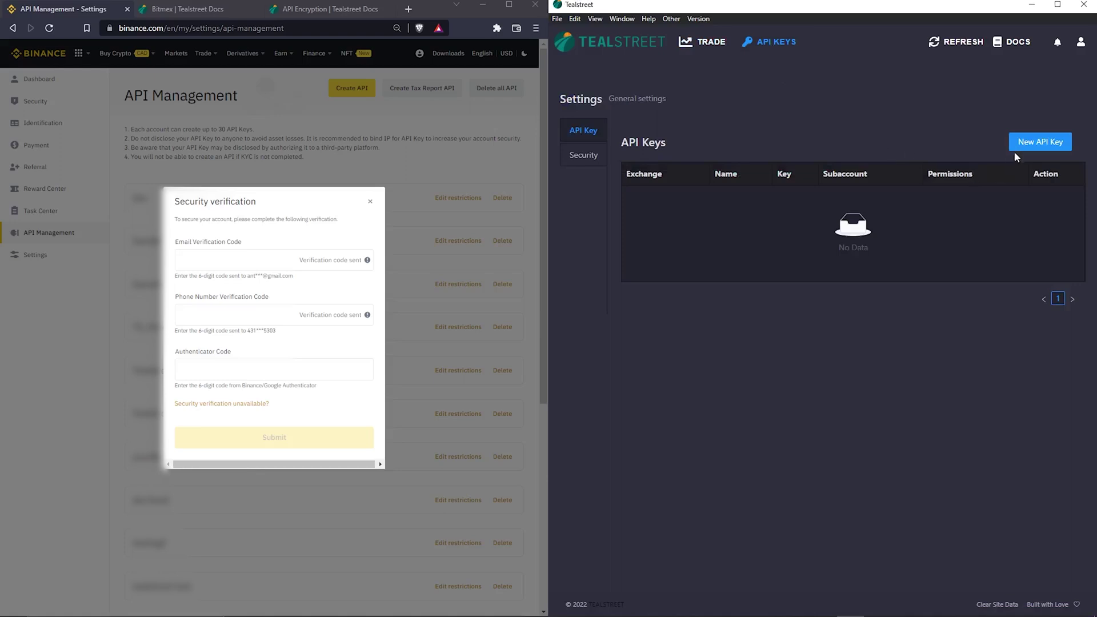
left_click(1035, 144)
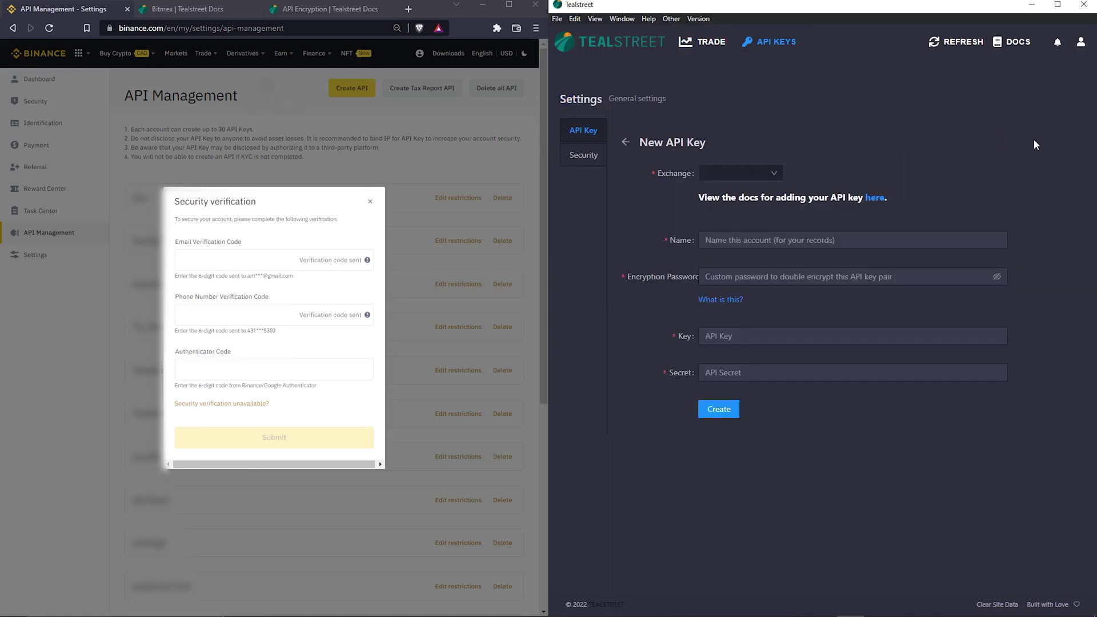
left_click(773, 177)
left_click(742, 200)
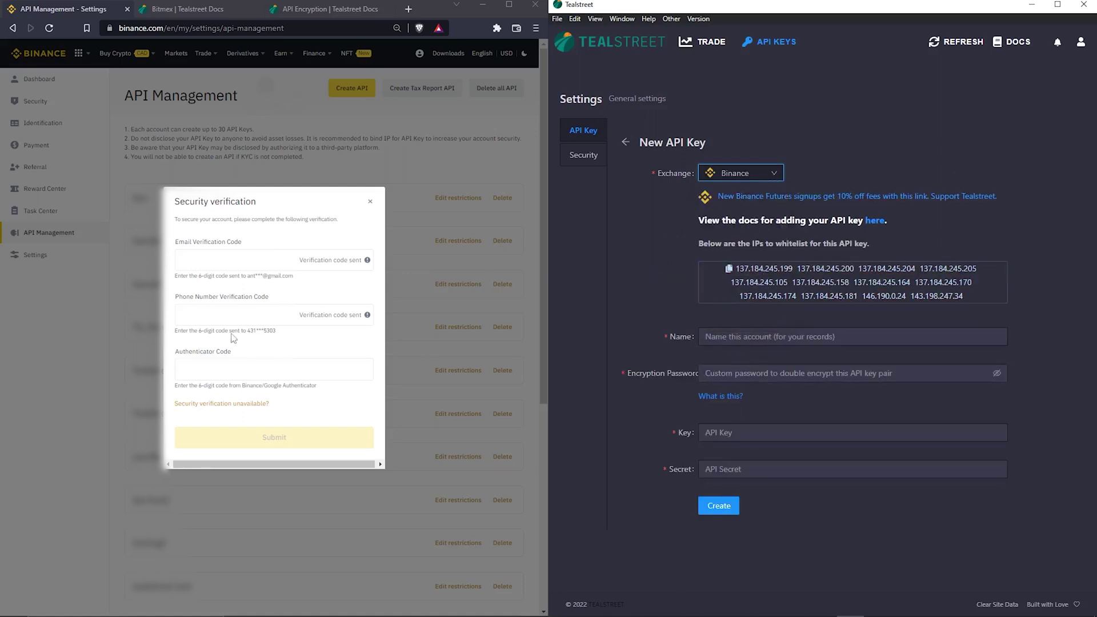
left_click(213, 263)
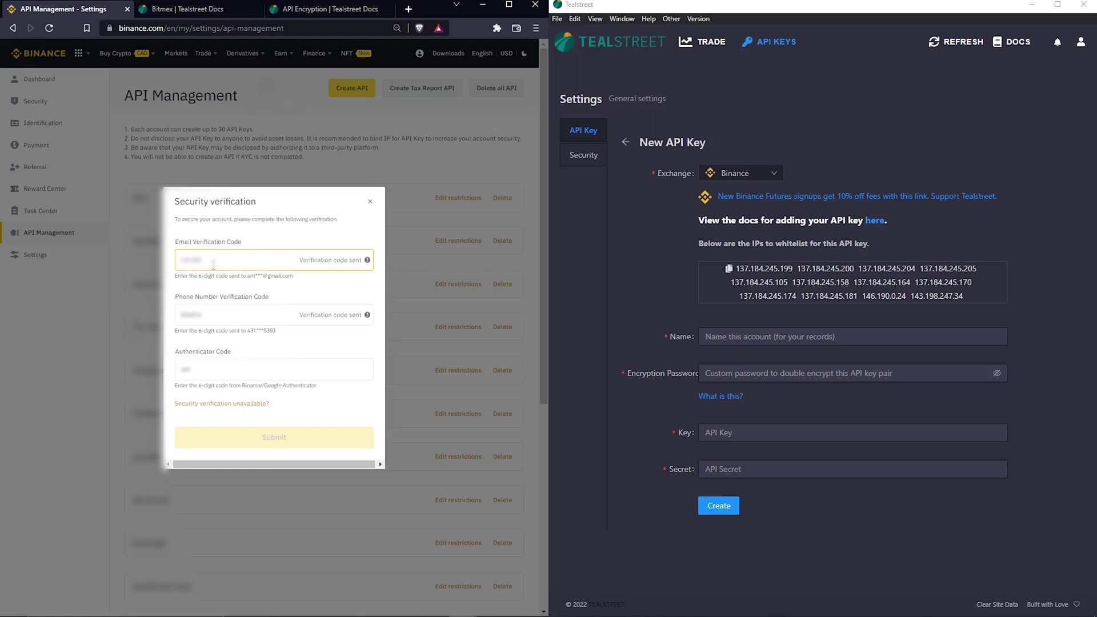
- Submit Binance's verification, then paste the new API key and secret into Tealstreet's form
left_click(240, 442)
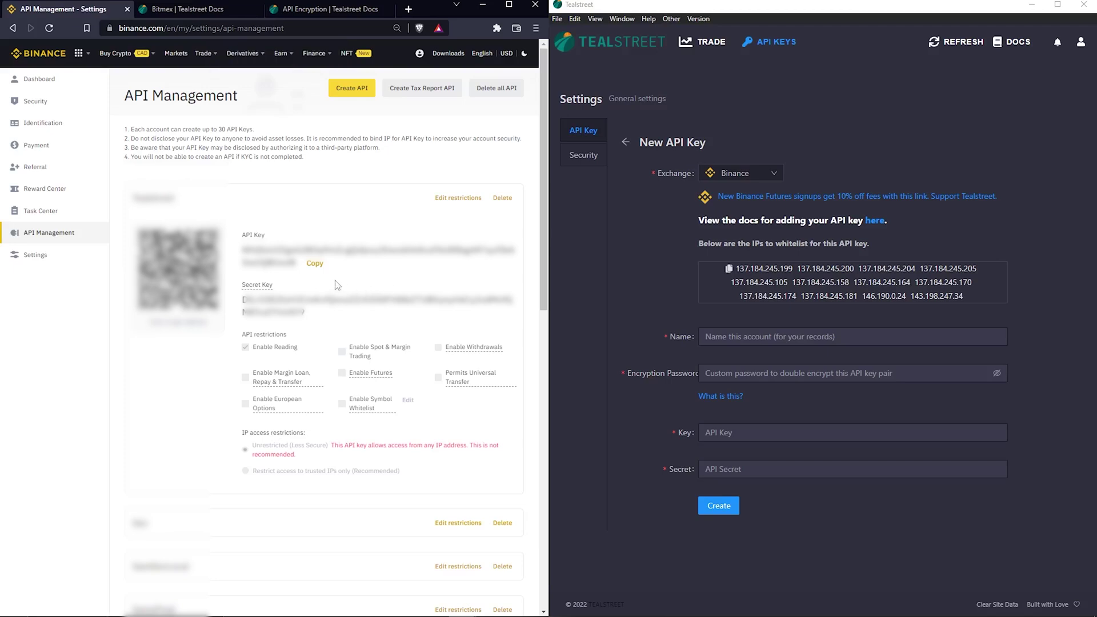
left_click(315, 264)
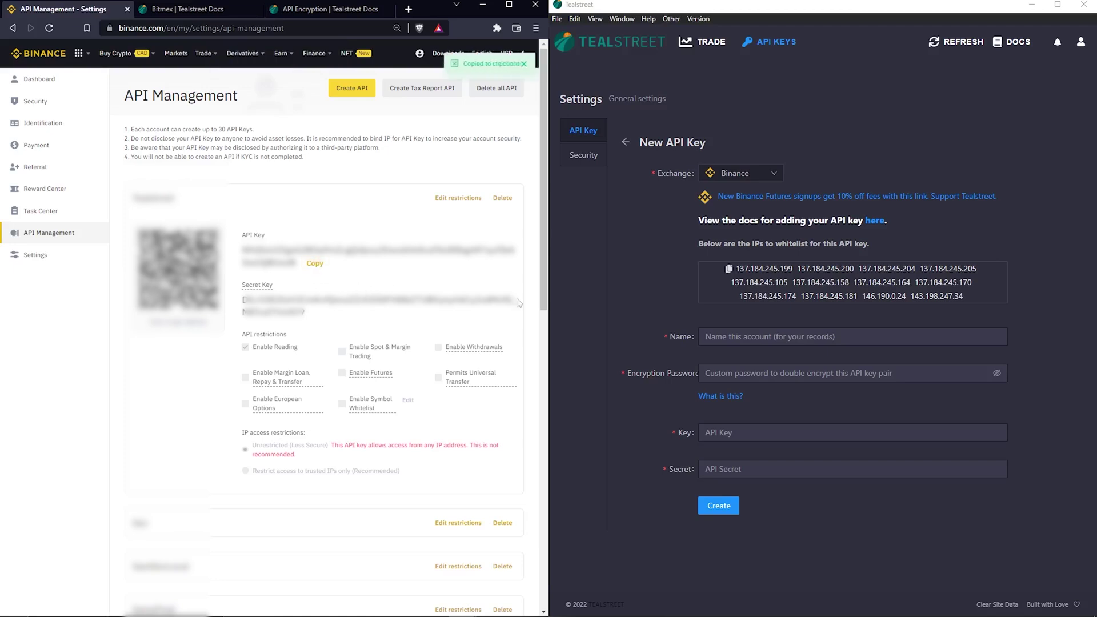
left_click(726, 433)
key("ctrl+v")
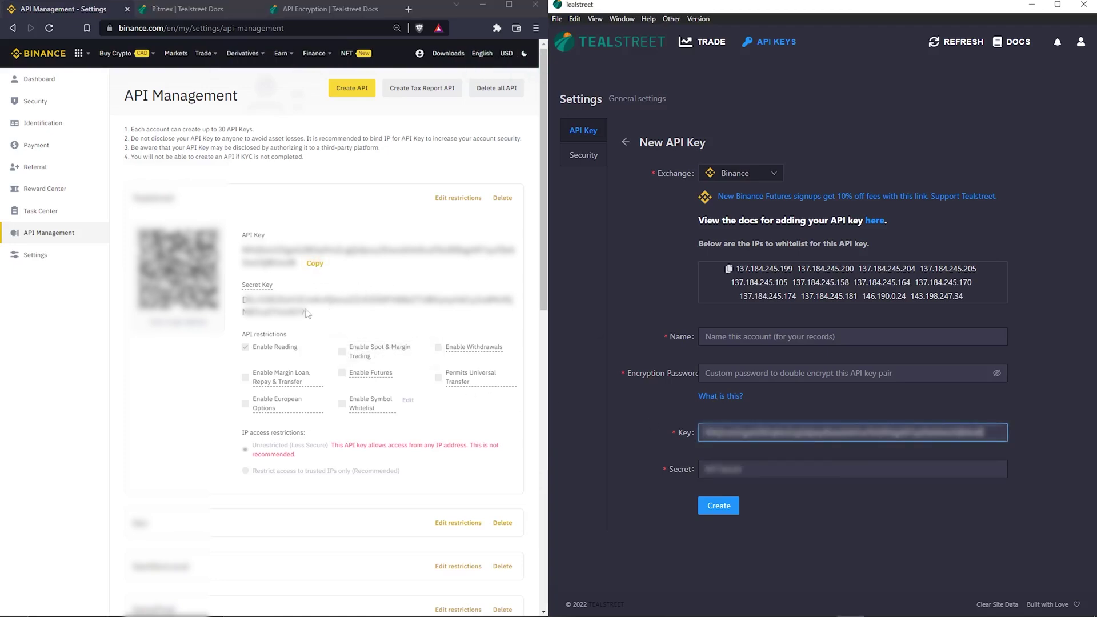
left_click_drag(324, 316, 243, 300)
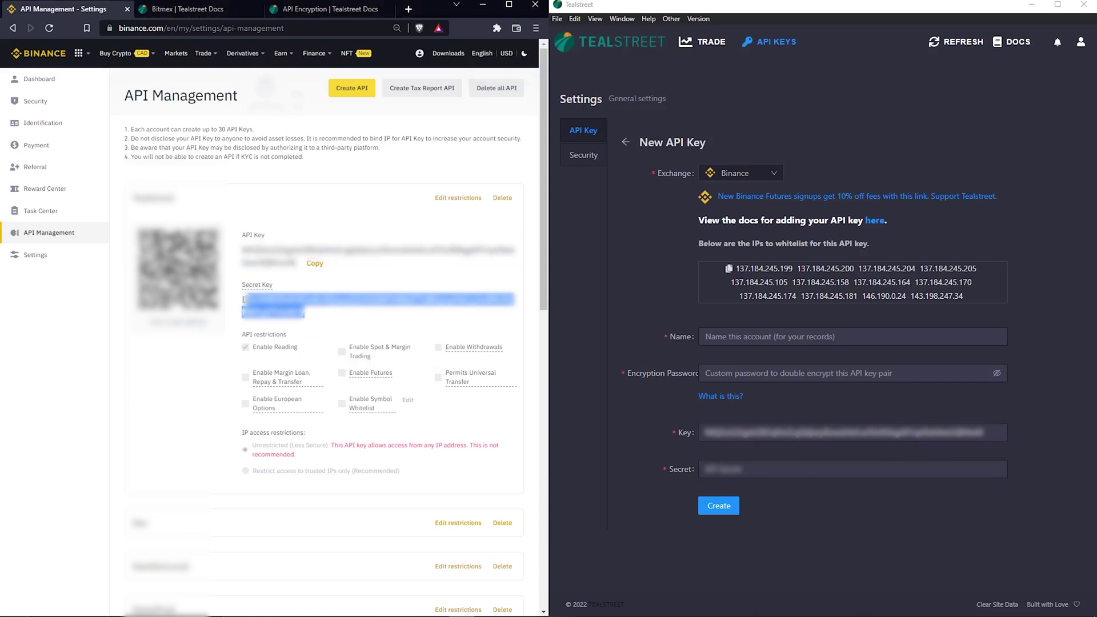
left_click(737, 468)
key("ctrl+v")
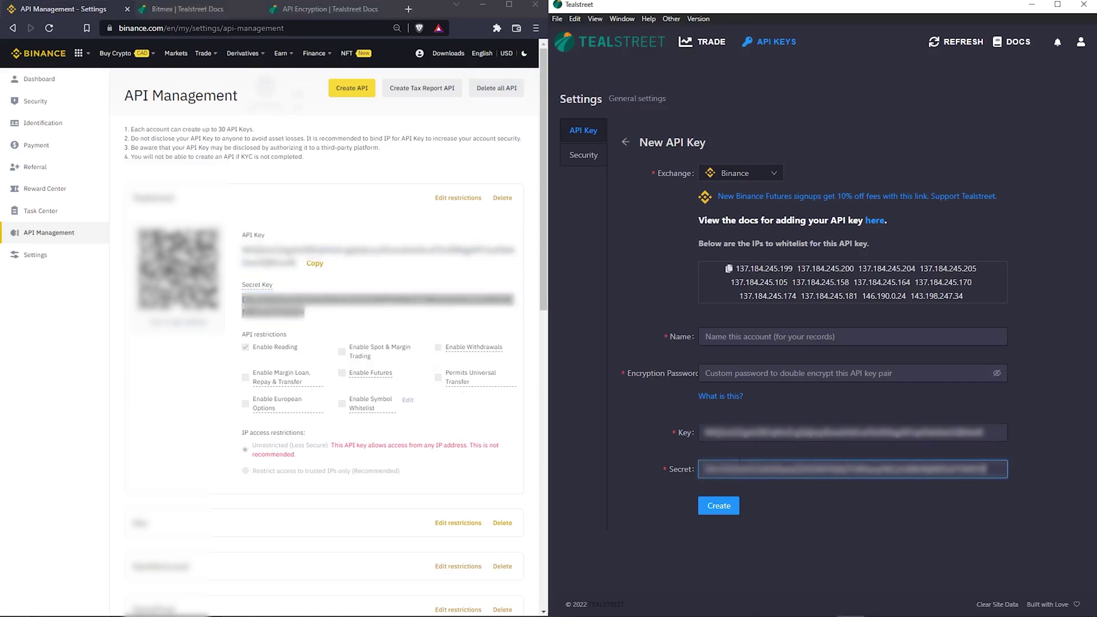
left_click(725, 335)
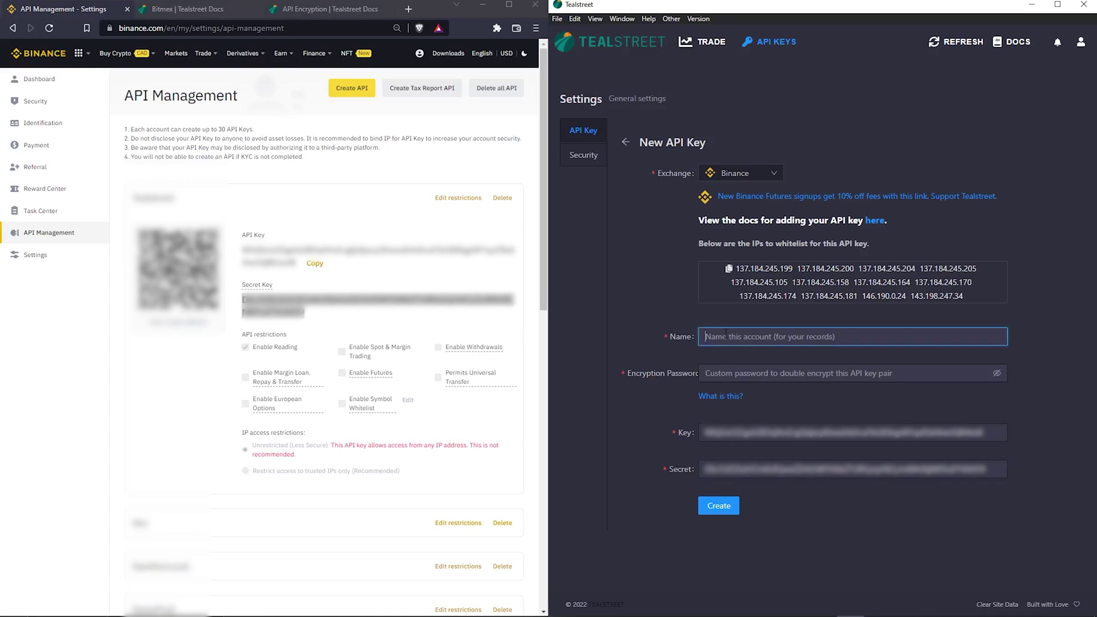
- Name the Tealstreet key 'Main' and enter its encryption password
type("Main")
key("Tab")
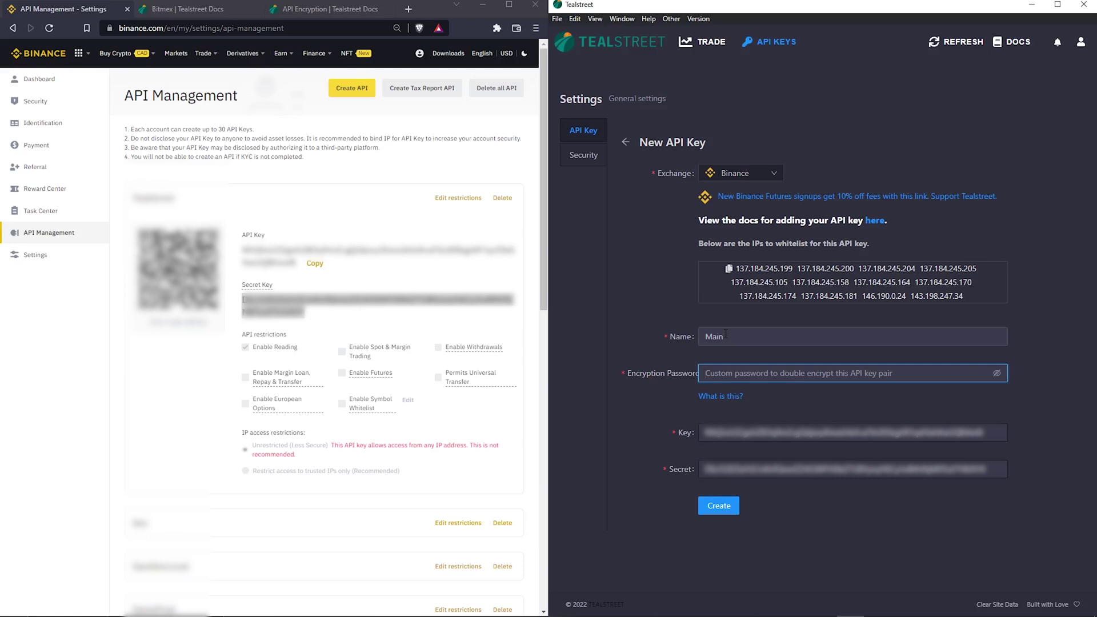
type("*****")
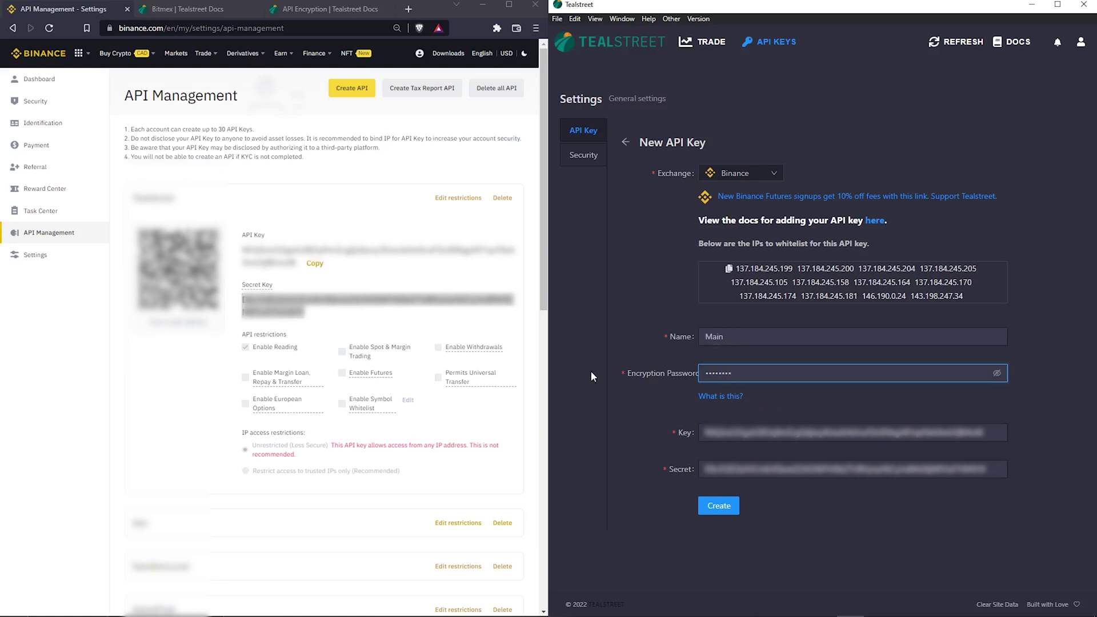
left_click(377, 284)
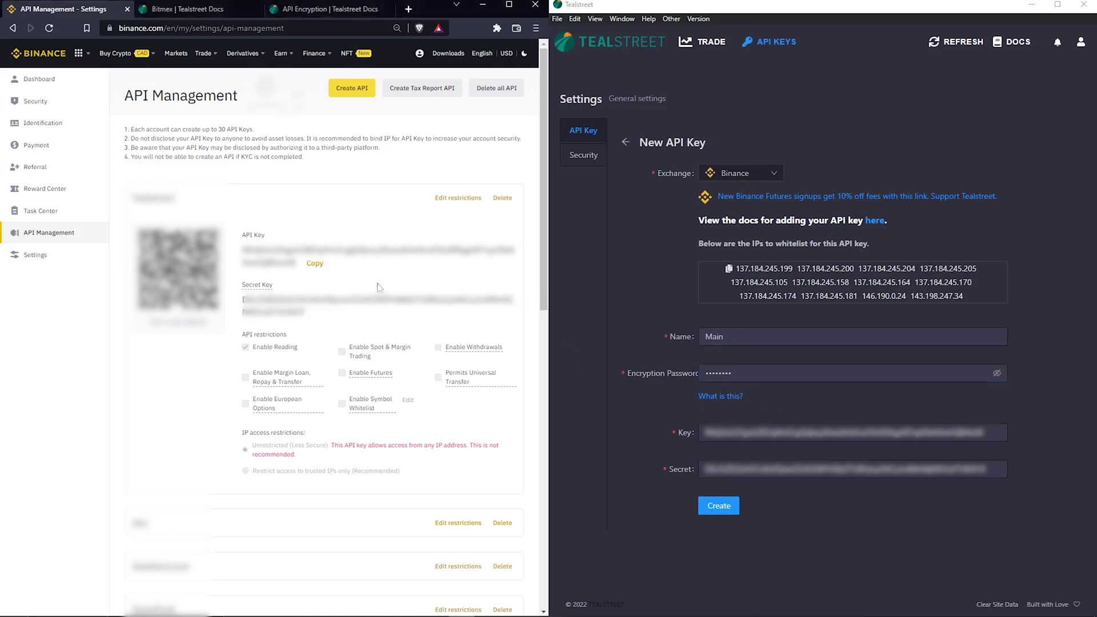
- Restrict the Tealstreet API key to trusted IPs only and add Tealstreet's whitelist IP list
scroll(378, 288, "down", 1)
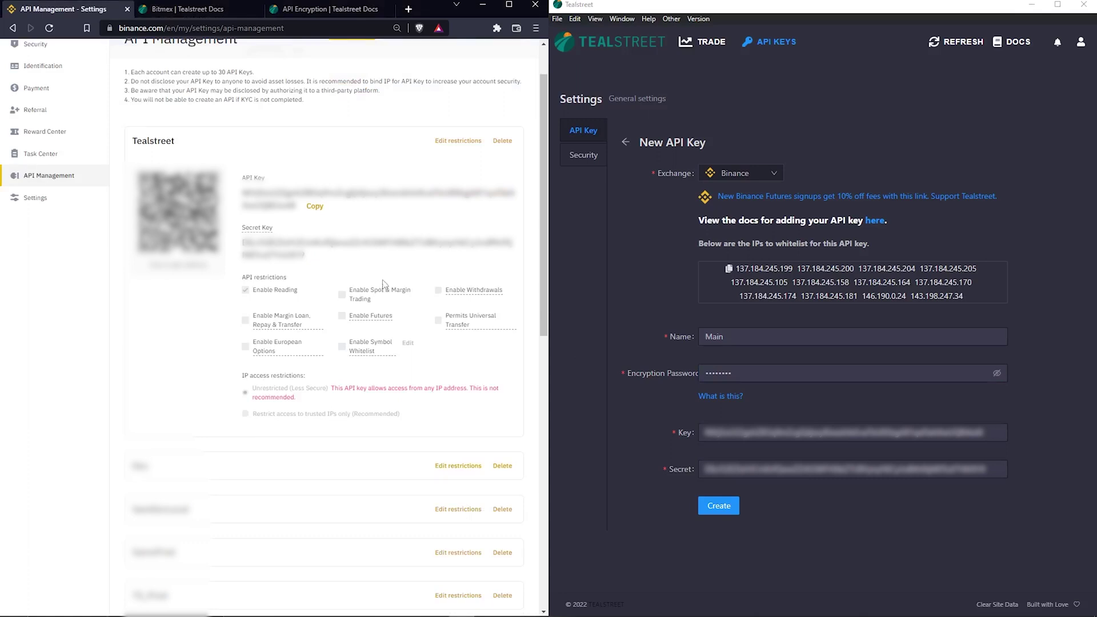
left_click(448, 142)
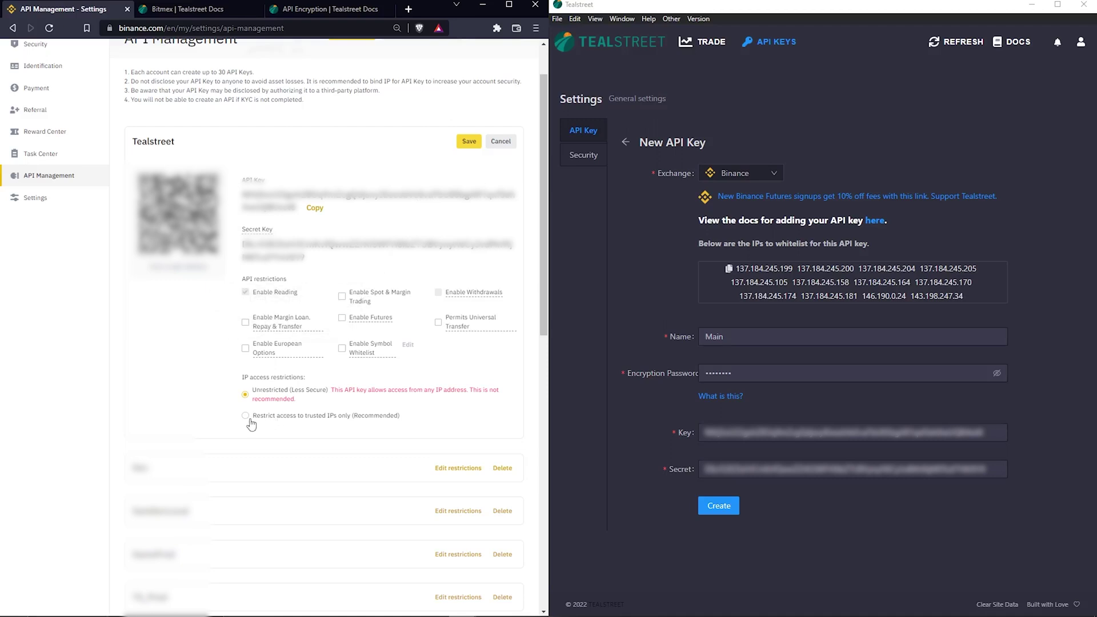
left_click(319, 418)
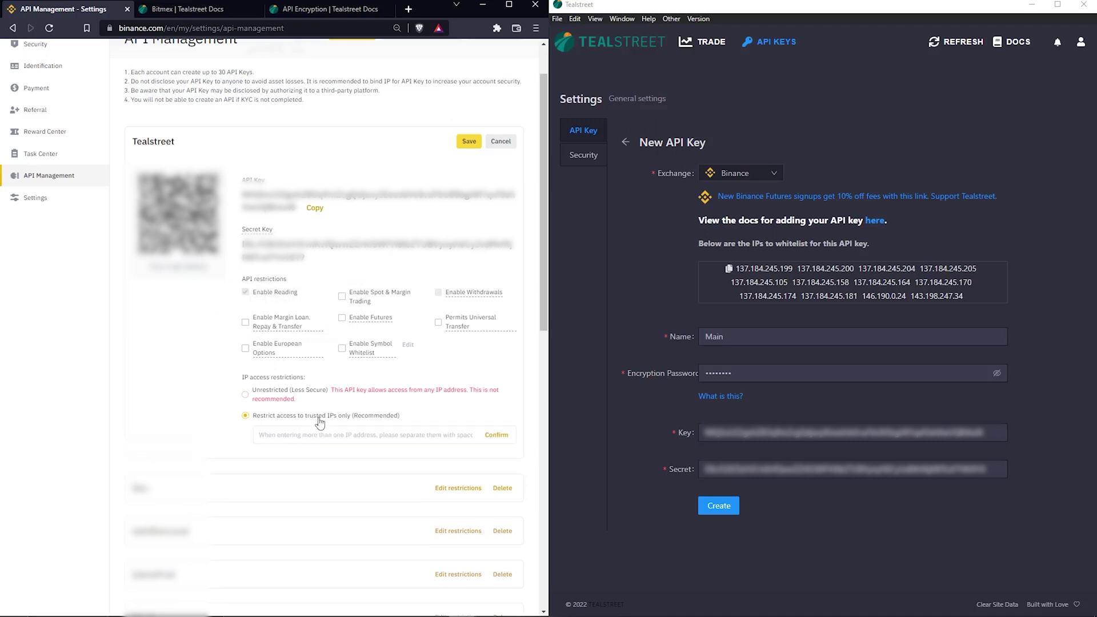
left_click(766, 279)
left_click(368, 435)
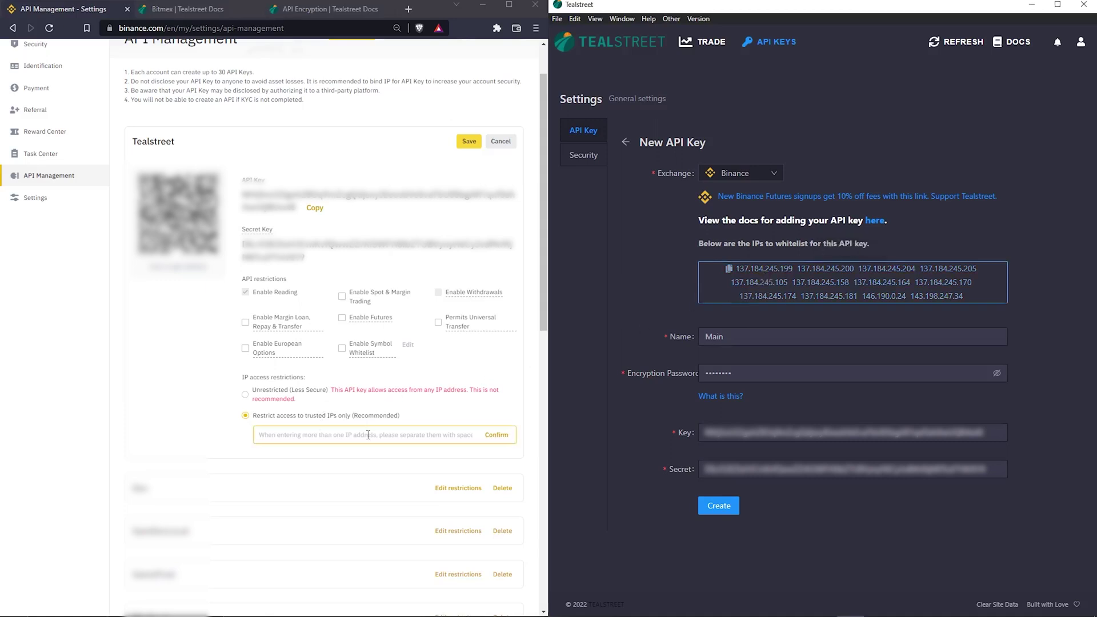
left_click(368, 435)
key("ctrl+v")
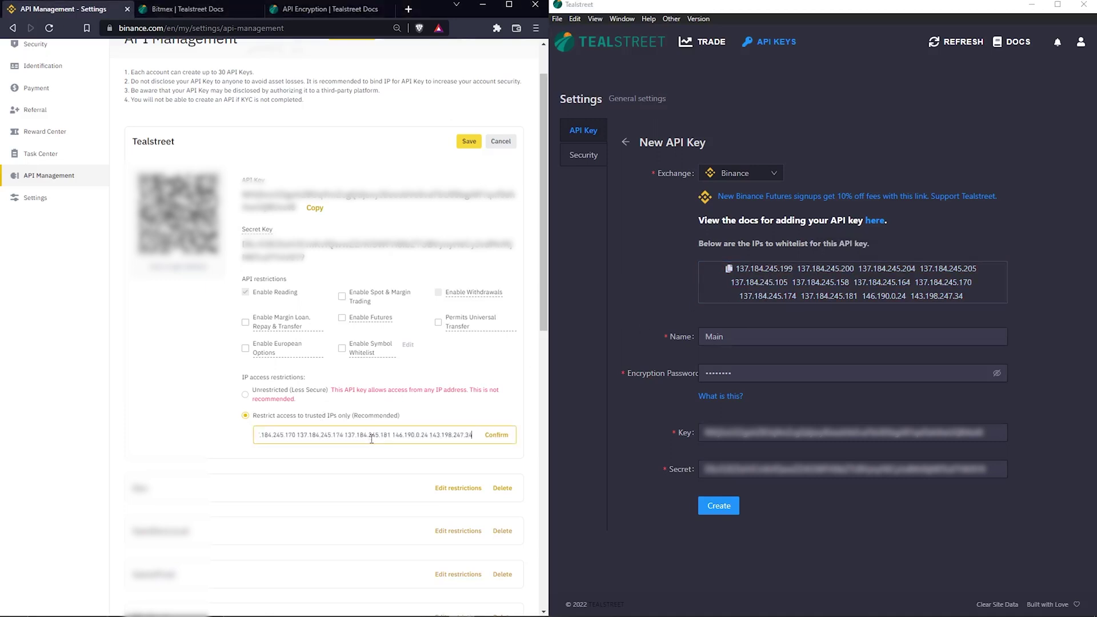
left_click(498, 439)
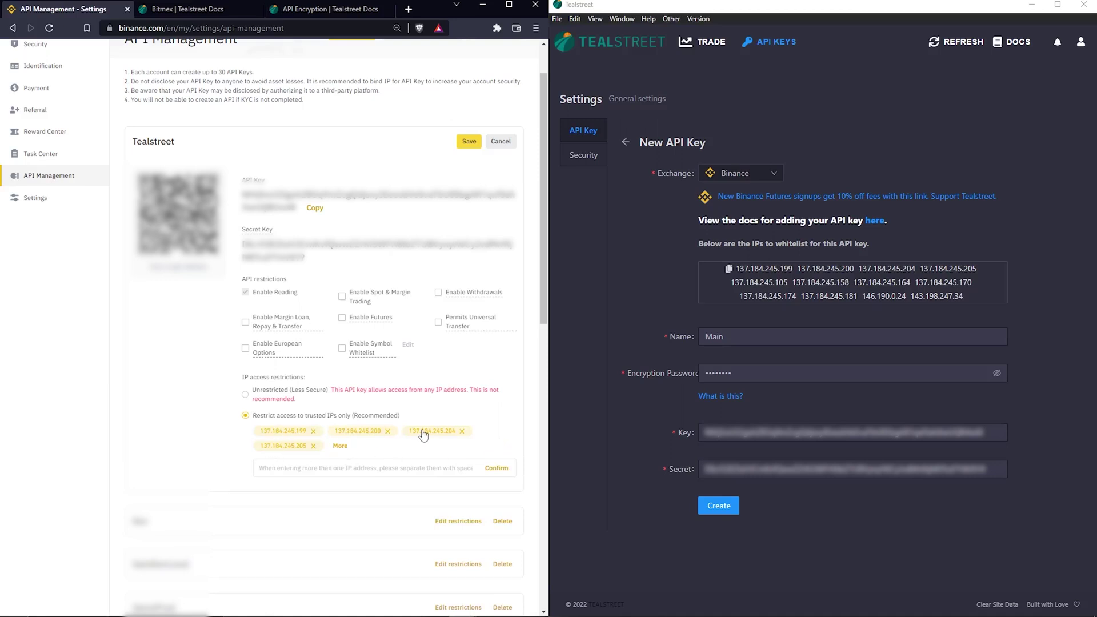
- Confirm the whitelisted IPs and save the key restrictions with the authenticator code
left_click(340, 446)
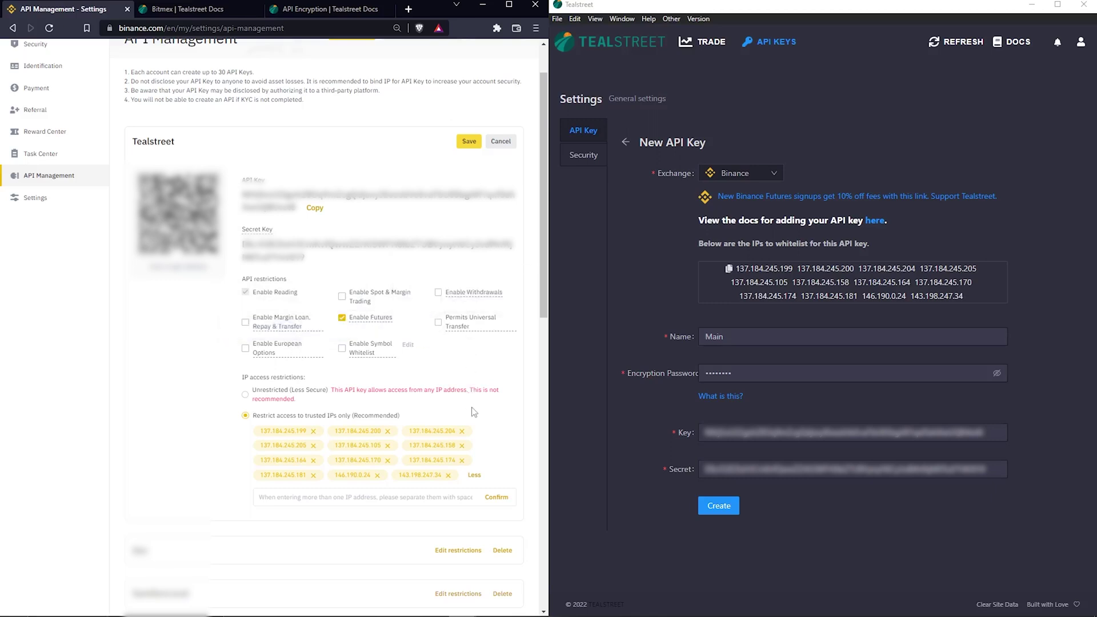
left_click(496, 497)
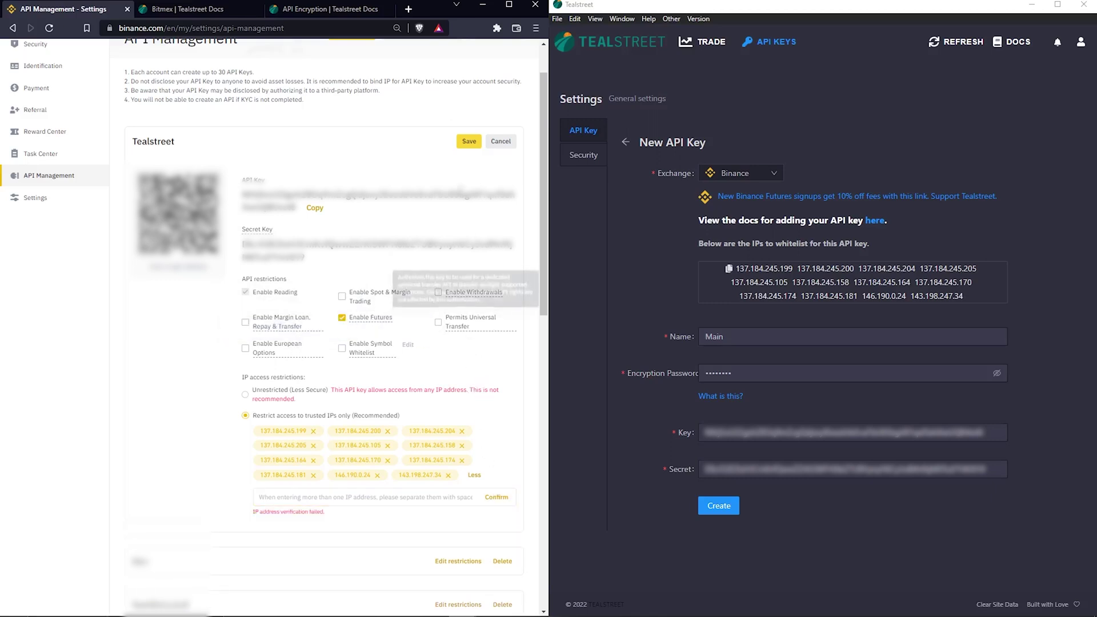
left_click(467, 142)
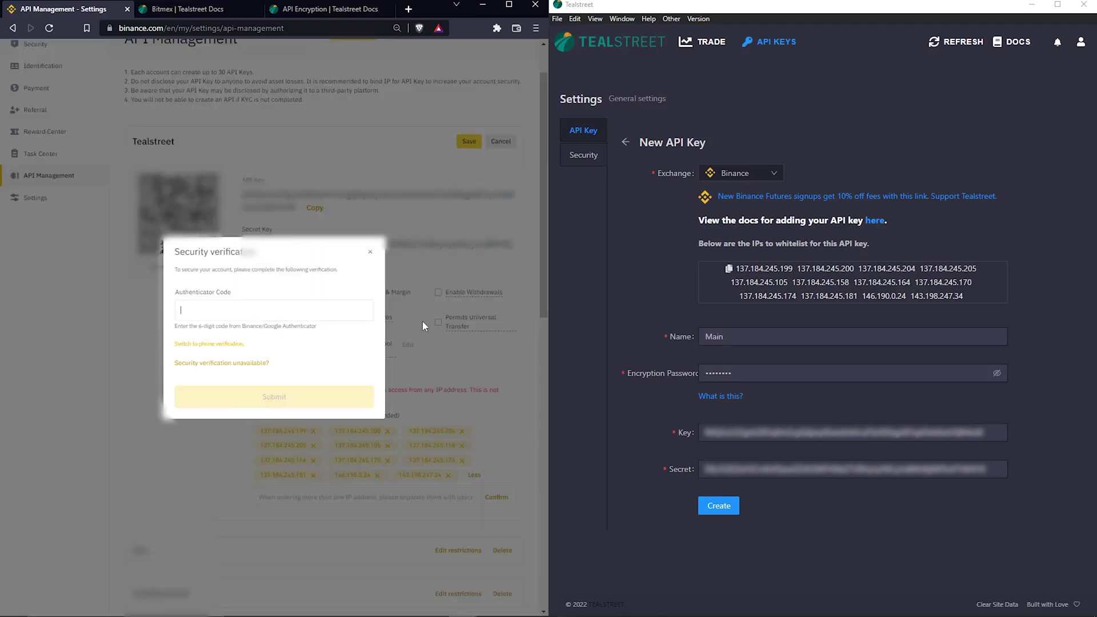
left_click(237, 307)
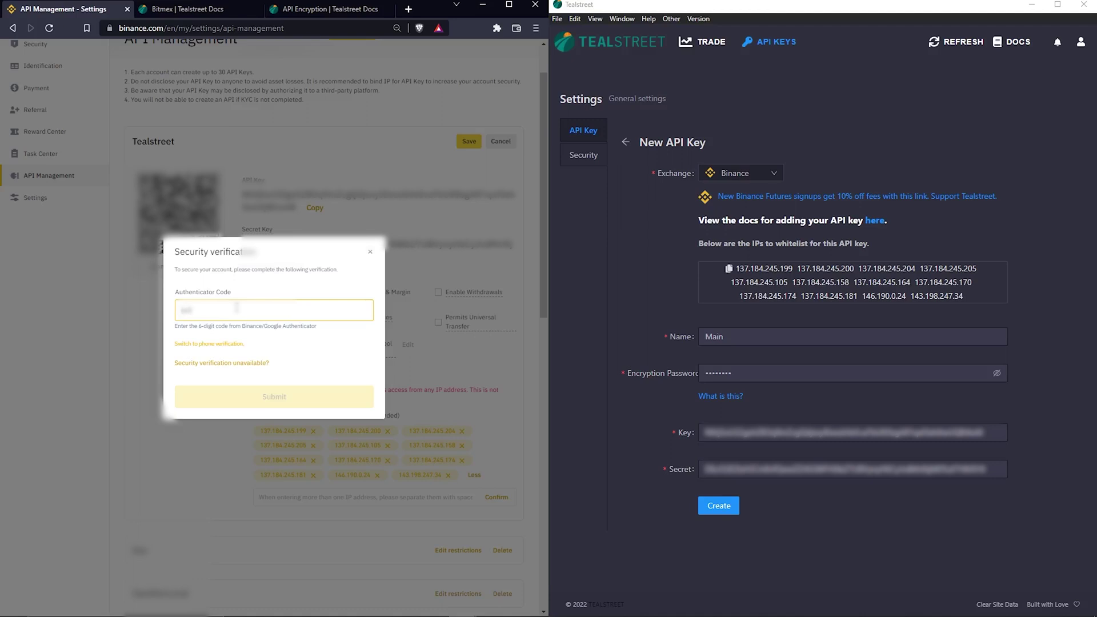
type("00")
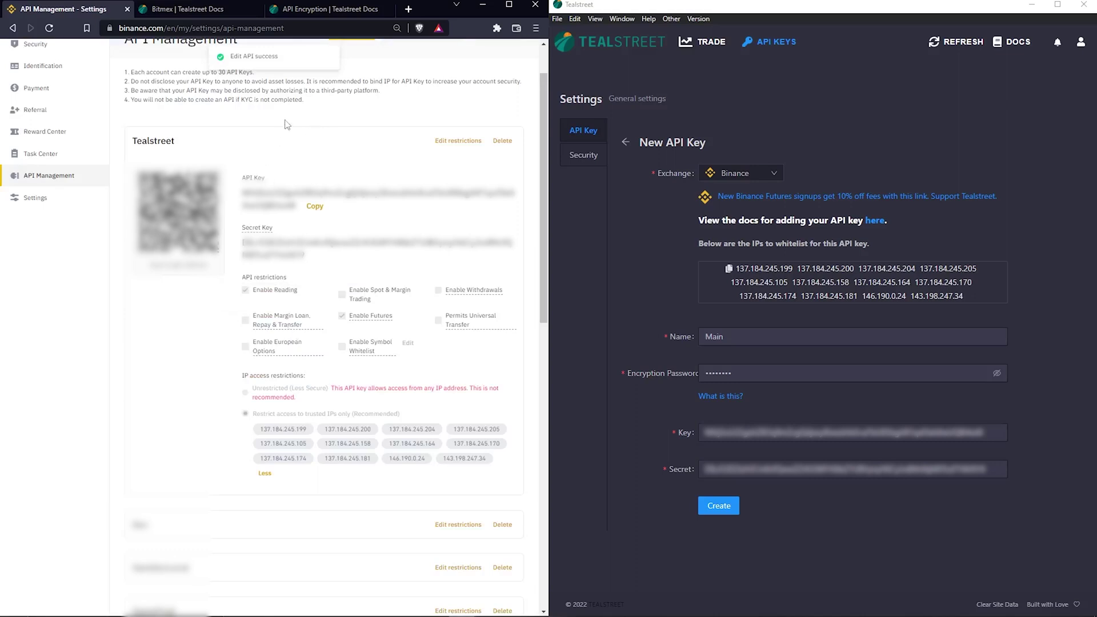
left_click(829, 530)
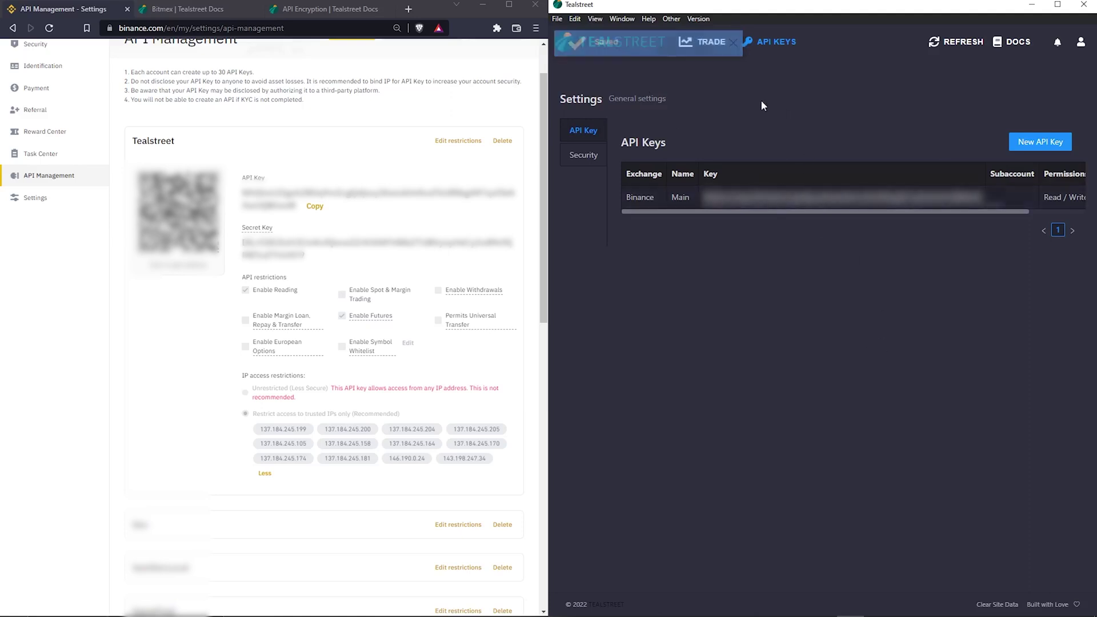
- Go to Tealstreet's trading view and bring up the saved API keys list
left_click(706, 46)
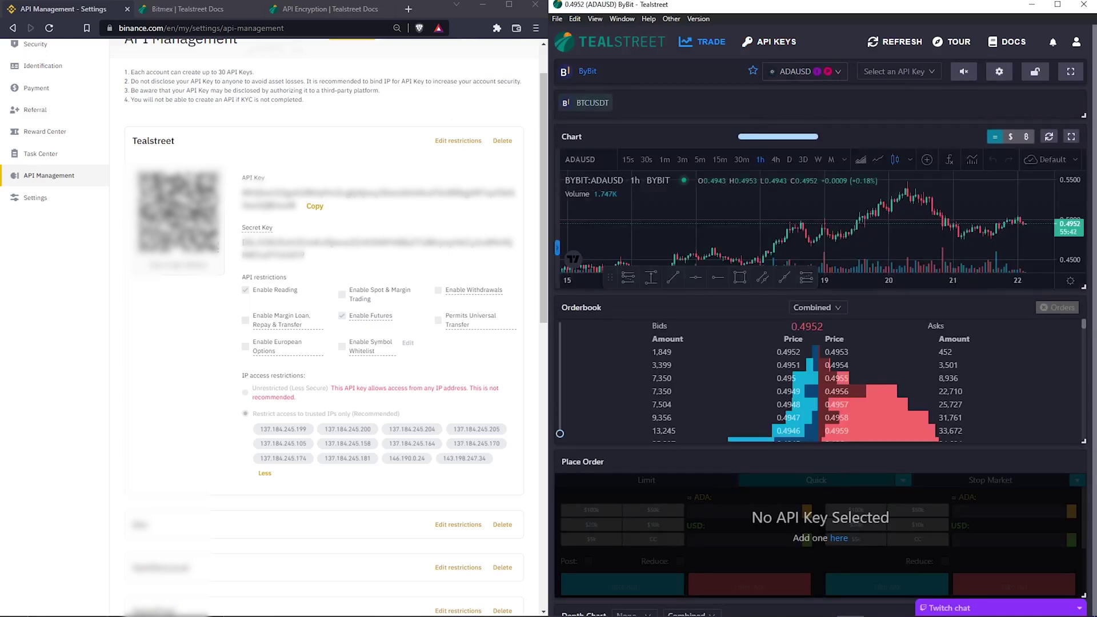
left_click(932, 79)
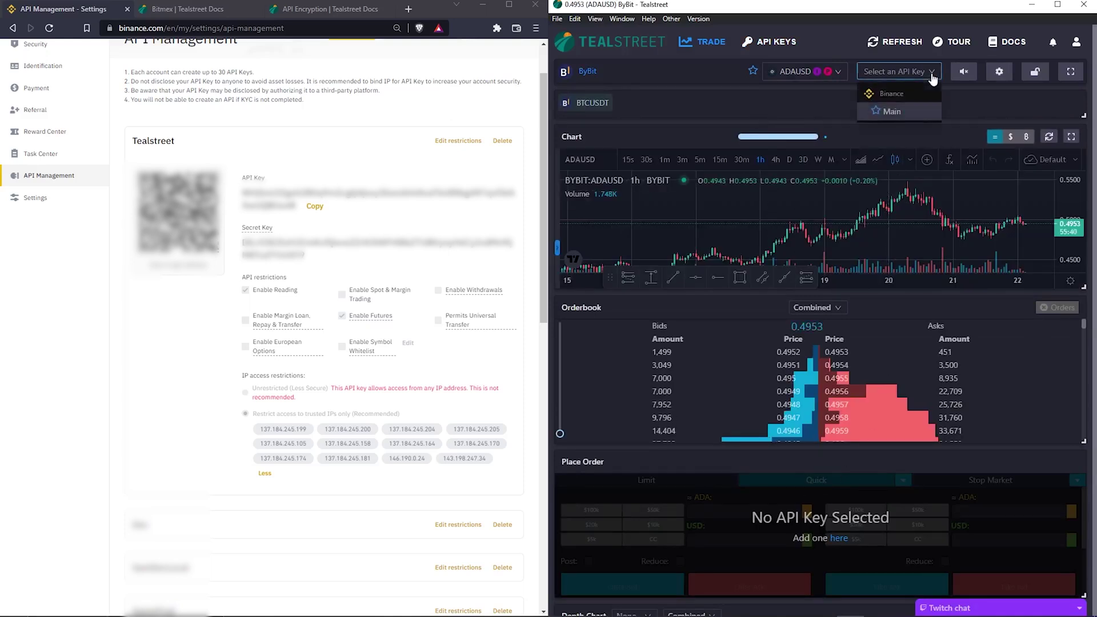
- Select the Main API key, unlock it with its encryption password, and check the margin panel
left_click(892, 112)
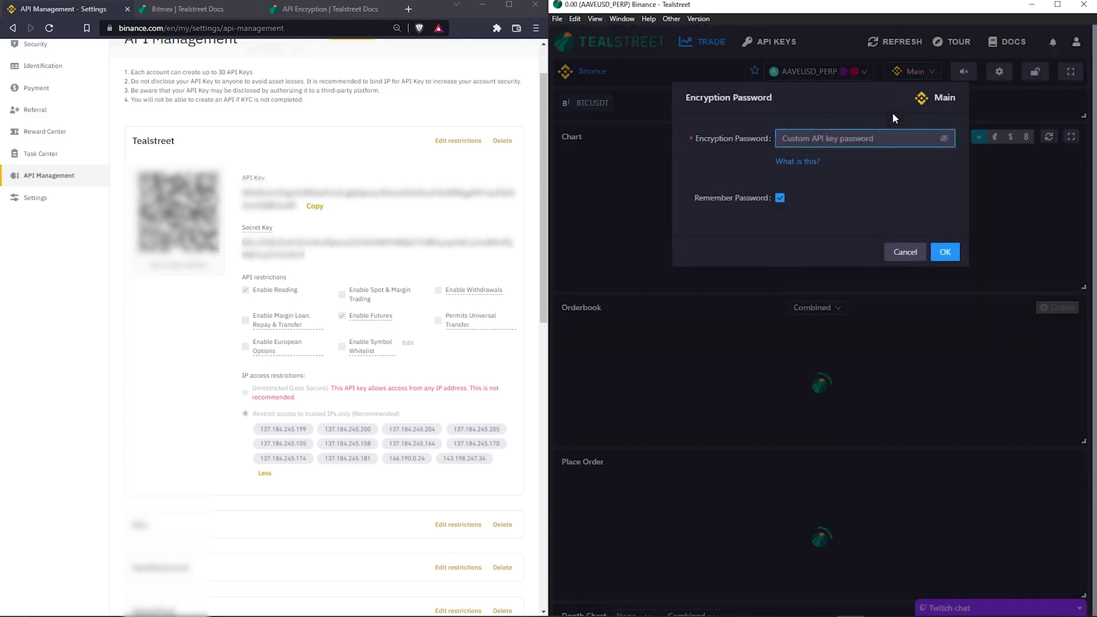
type("123")
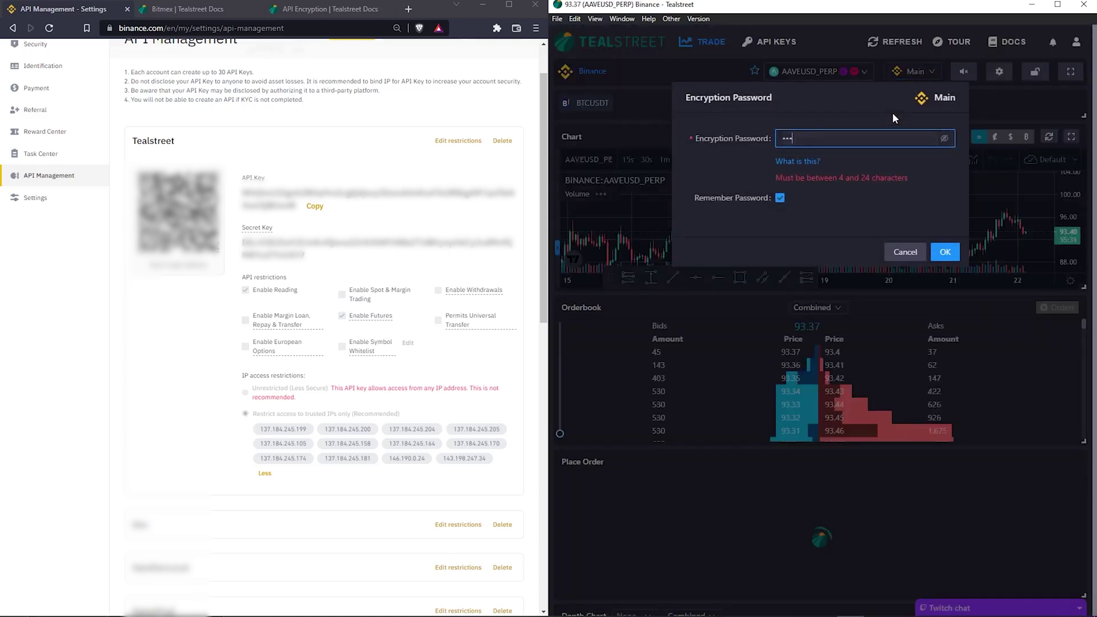
type("45678")
key("Return")
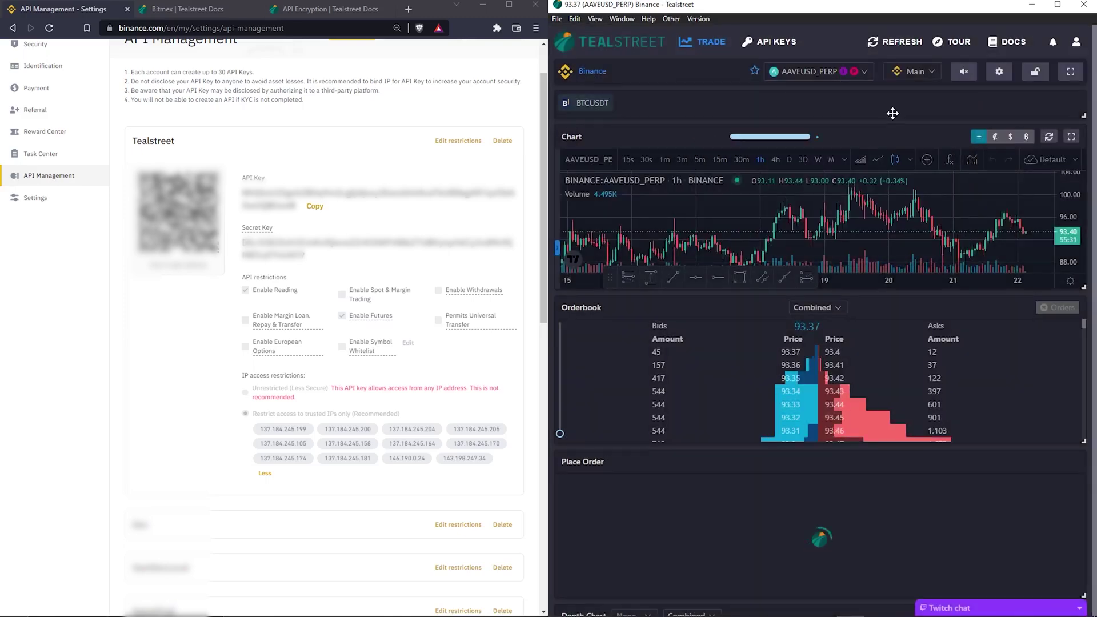
scroll(894, 114, "down", 4)
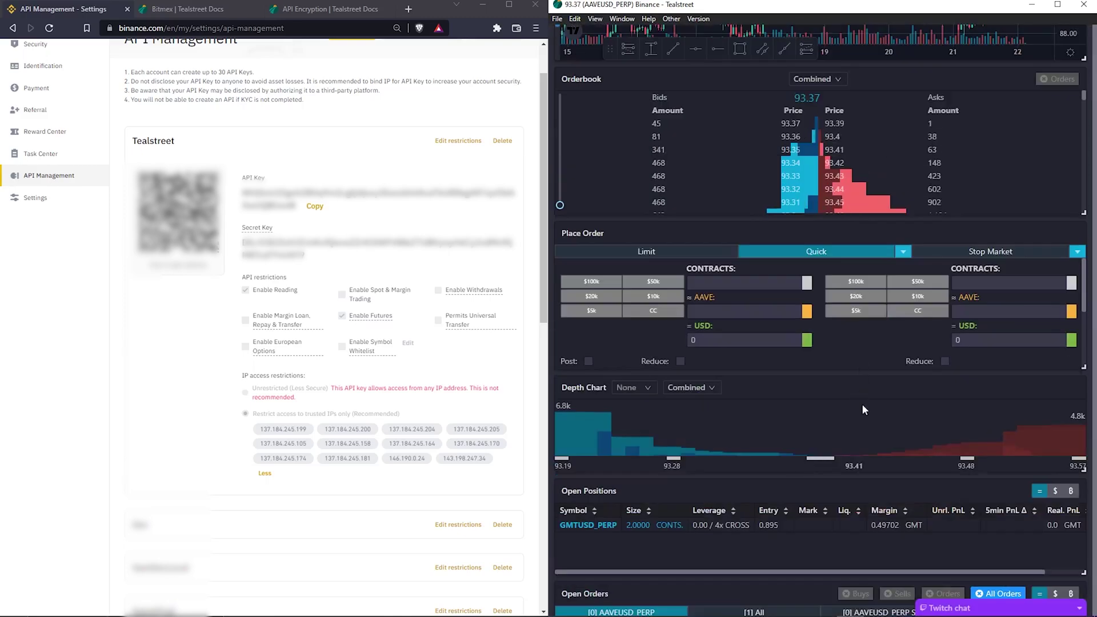
scroll(865, 423, "down", 3)
scroll(861, 451, "down", 3)
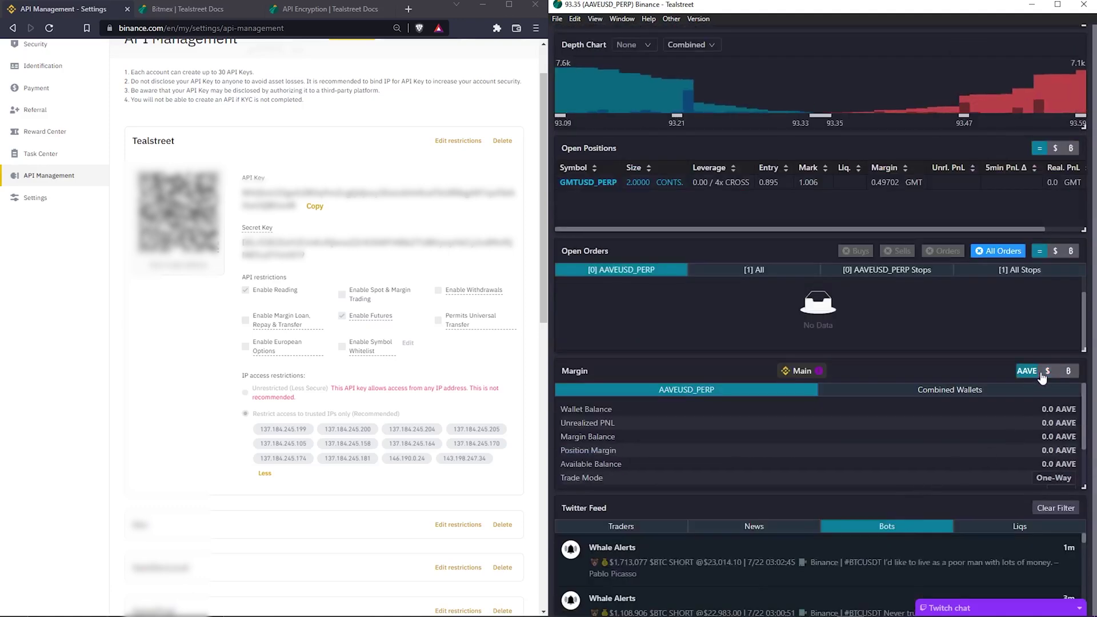
scroll(796, 484, "up", 7)
scroll(796, 485, "up", 3)
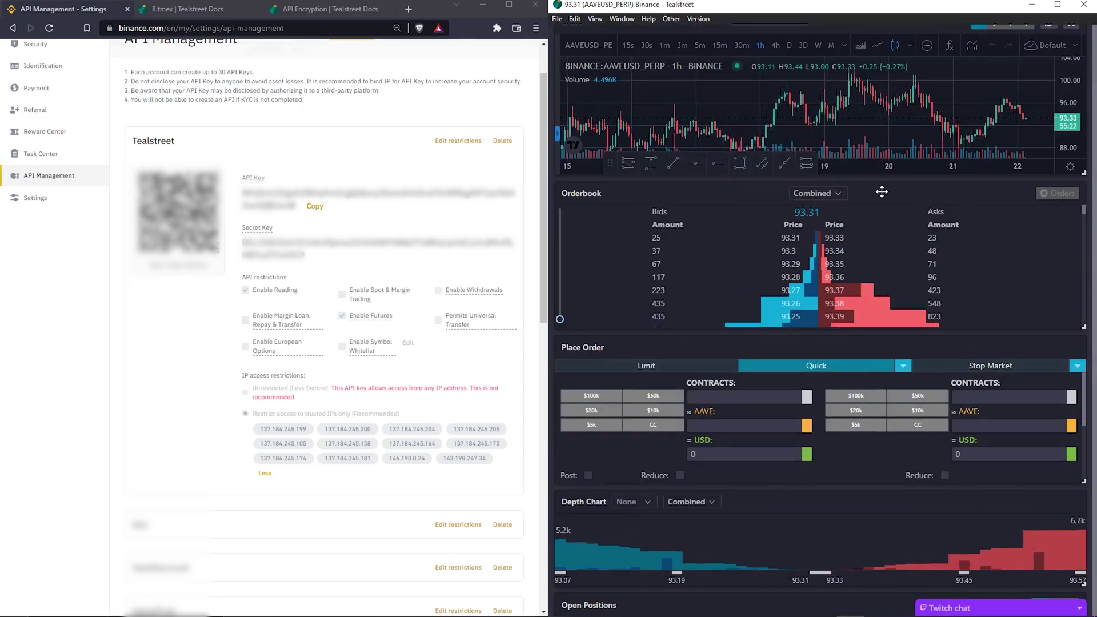
left_click(844, 72)
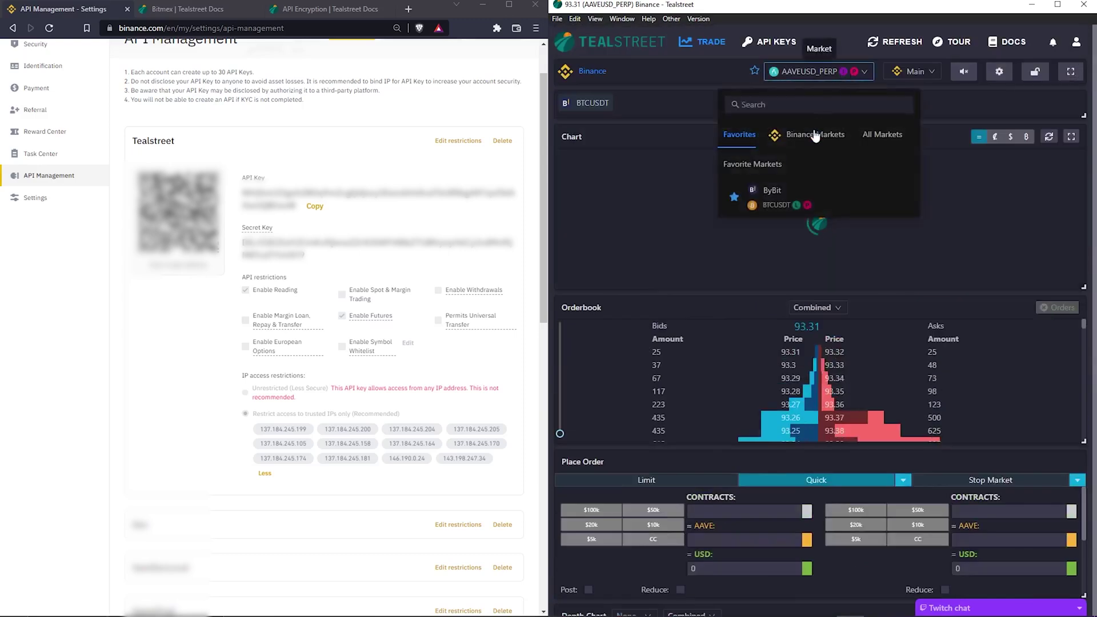
- Pick AAVEUSDT from Binance's linear markets and view its 9.4800 USD margin balance
left_click(797, 137)
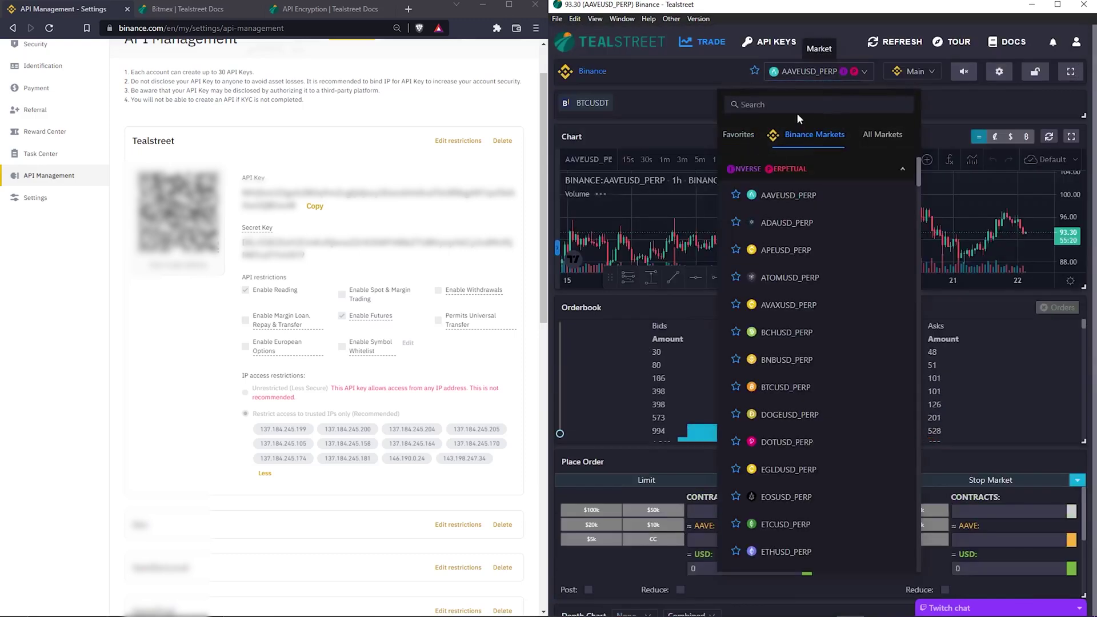
left_click(787, 169)
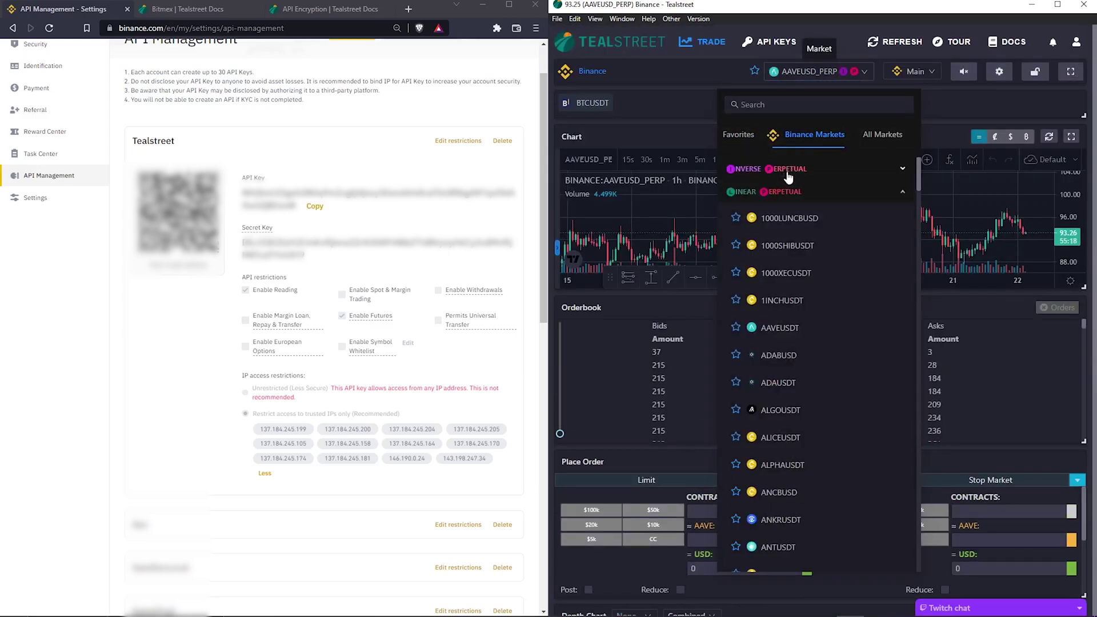
left_click(779, 328)
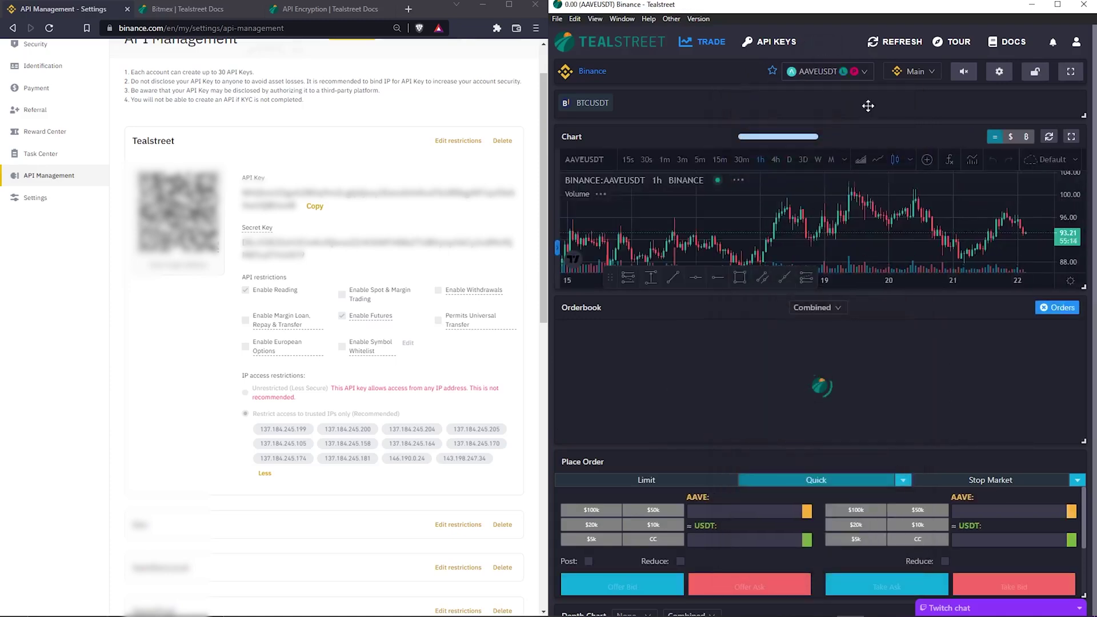
scroll(867, 105, "down", 5)
scroll(845, 400, "down", 2)
scroll(860, 445, "down", 5)
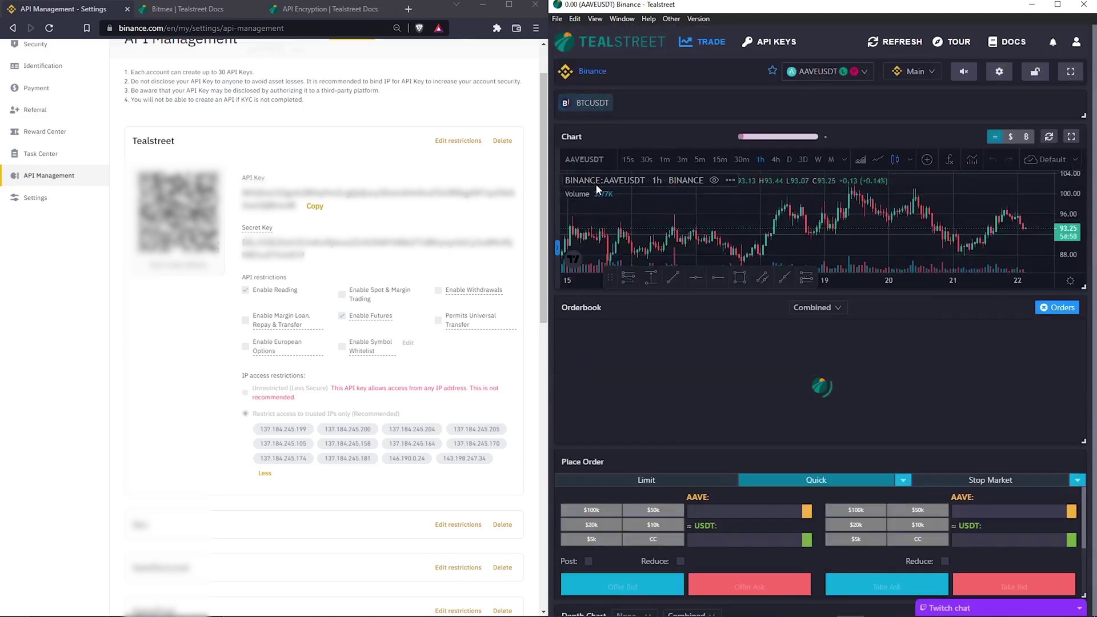
scroll(952, 343, "down", 8)
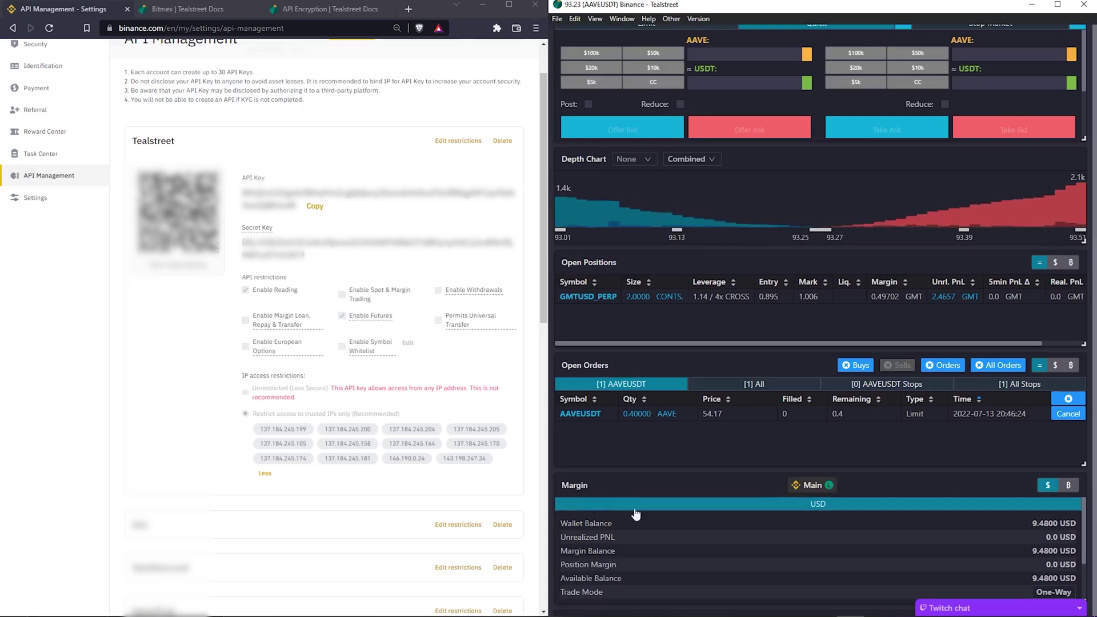
scroll(720, 480, "up", 8)
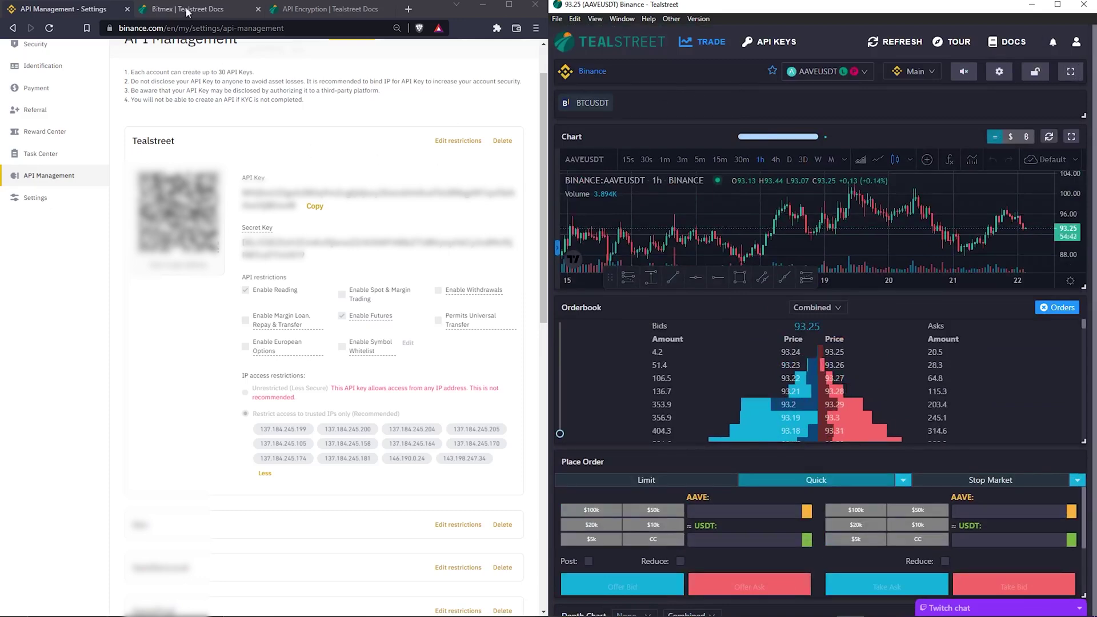
- Read through the End-to-End API Key User Encryption article, then move to the Bitmex docs page
left_click(320, 9)
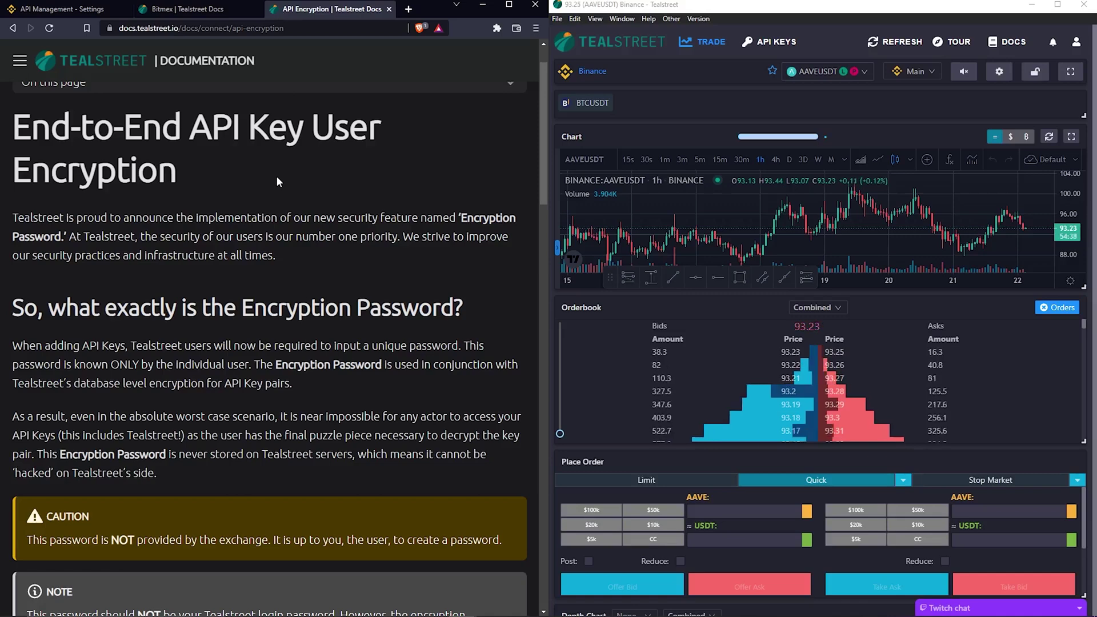
scroll(276, 176, "up", 1)
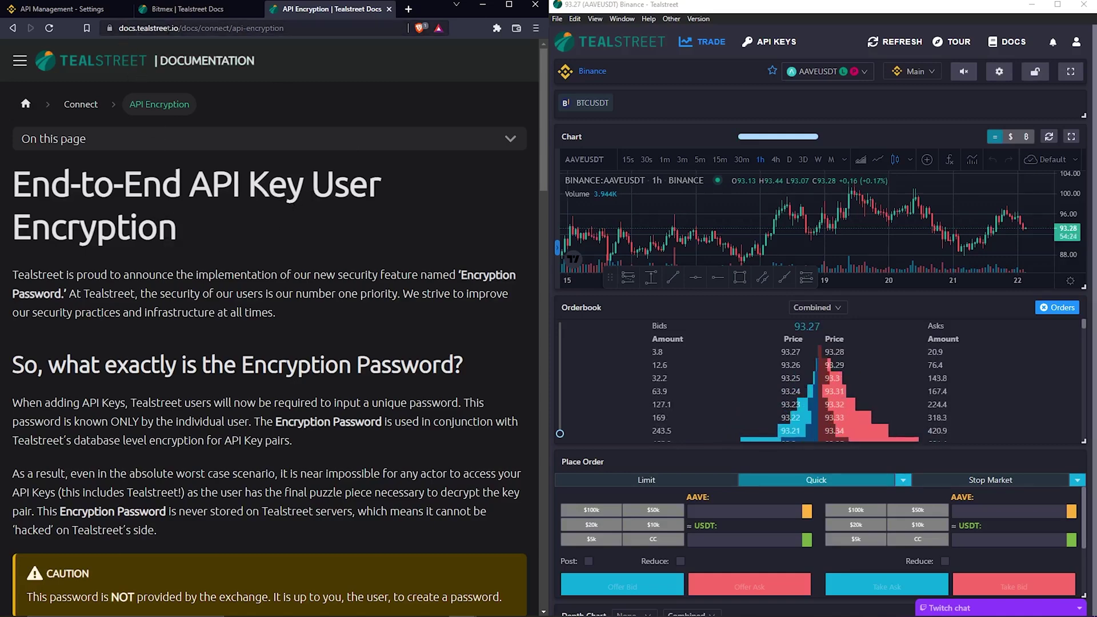
left_click(23, 61)
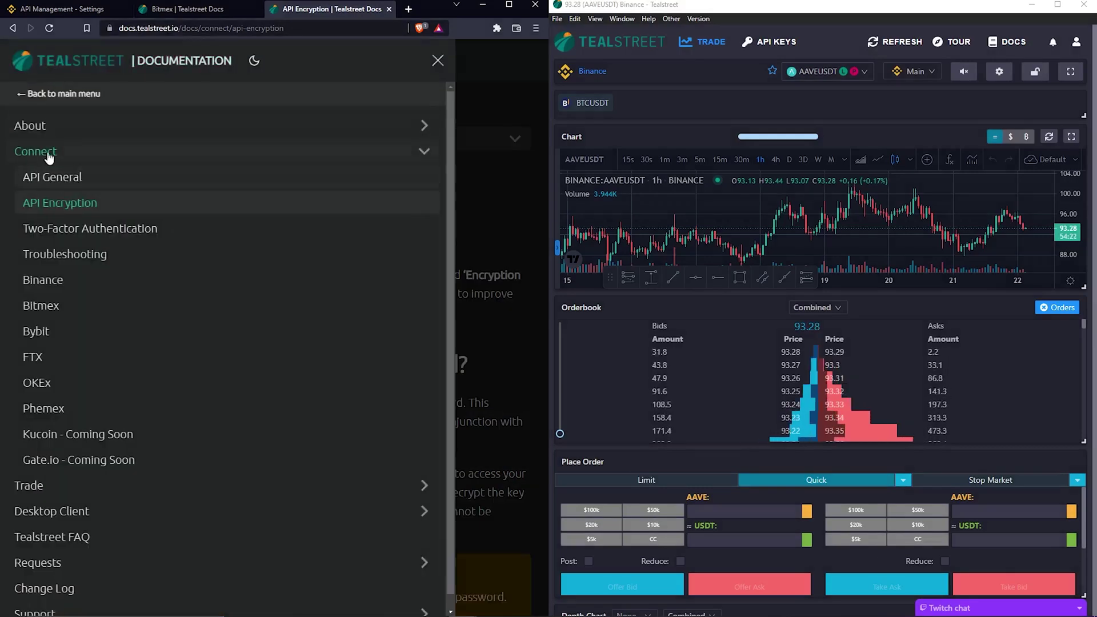
left_click(57, 204)
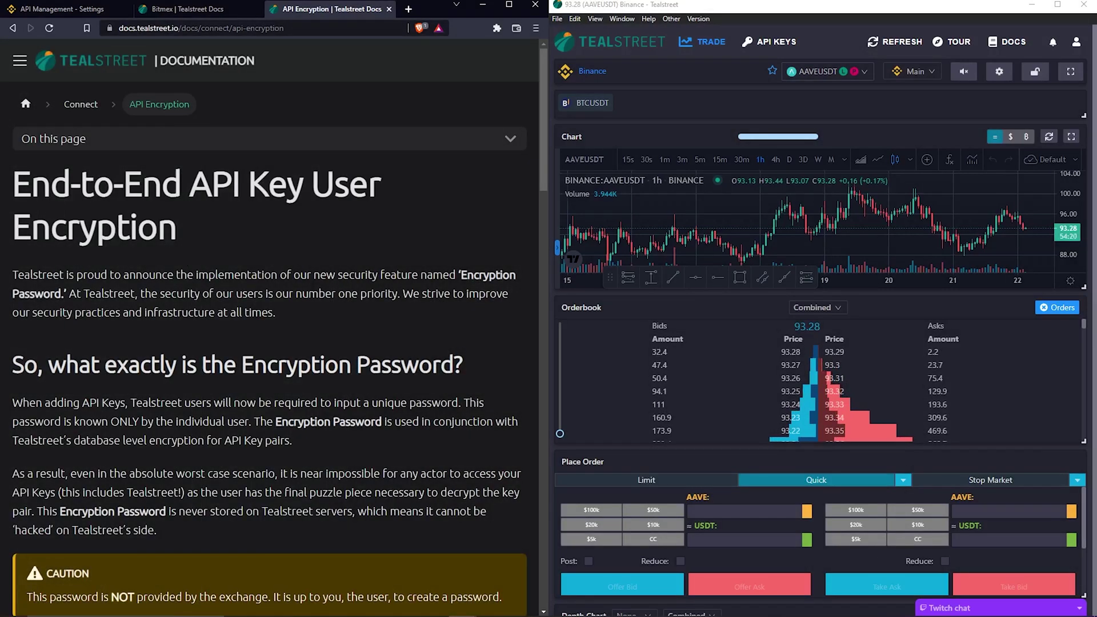
scroll(223, 230, "down", 4)
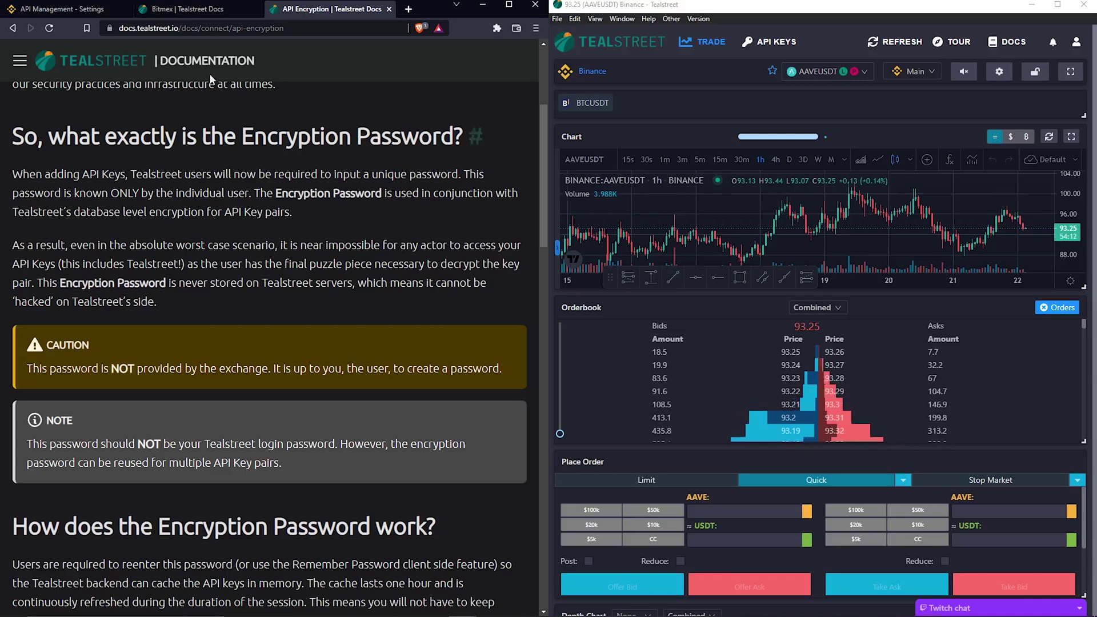
left_click(171, 9)
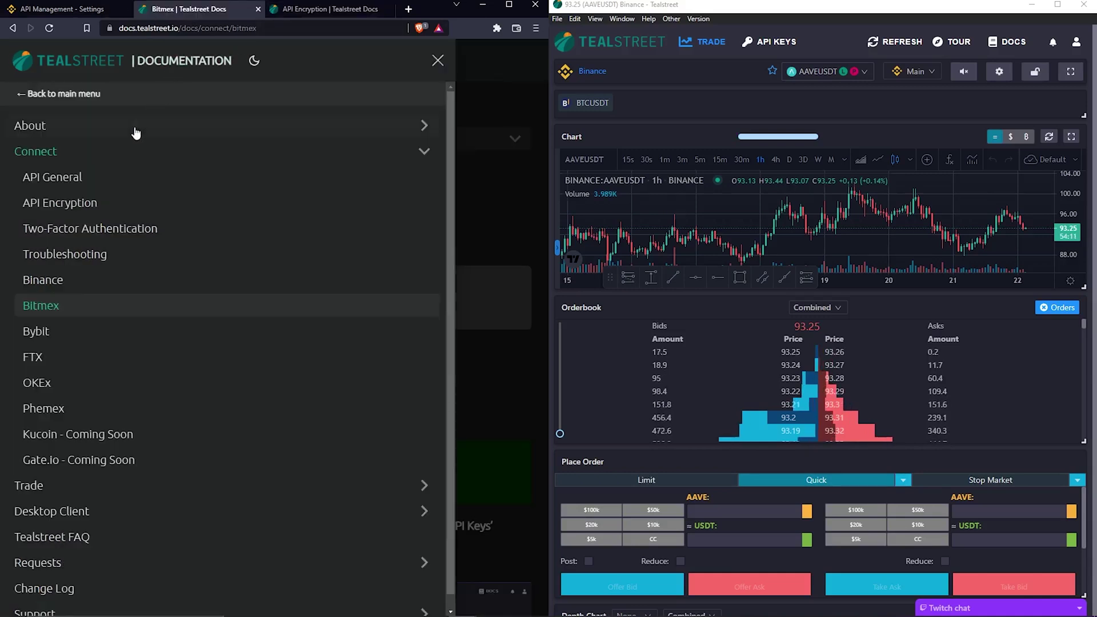
- Open the Binance guide under Connect and skim its API key setup steps
left_click(48, 281)
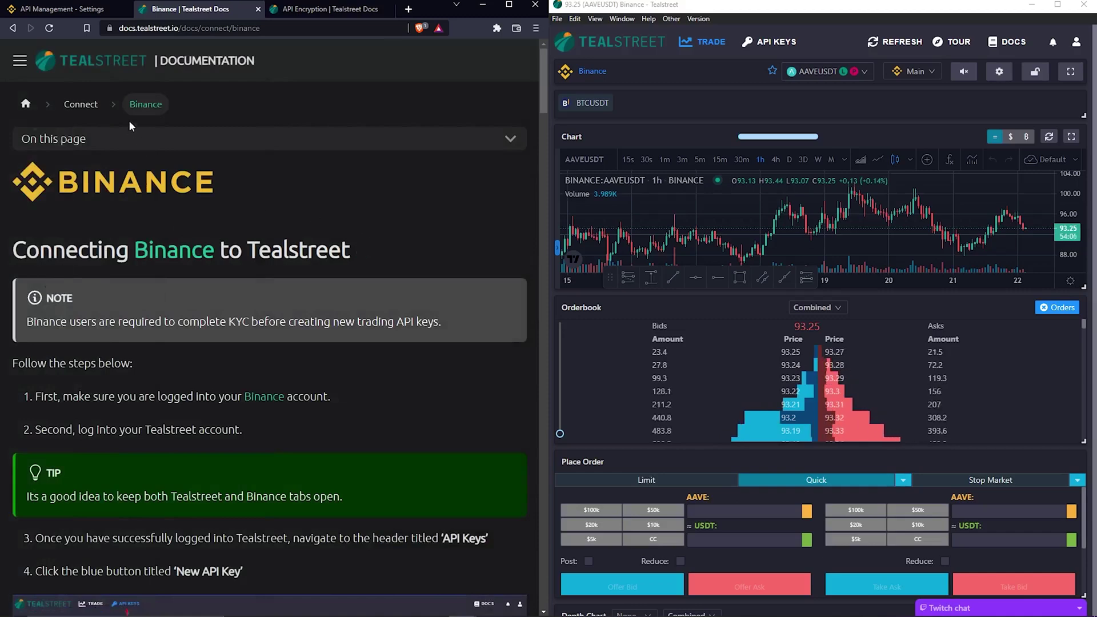
left_click(19, 63)
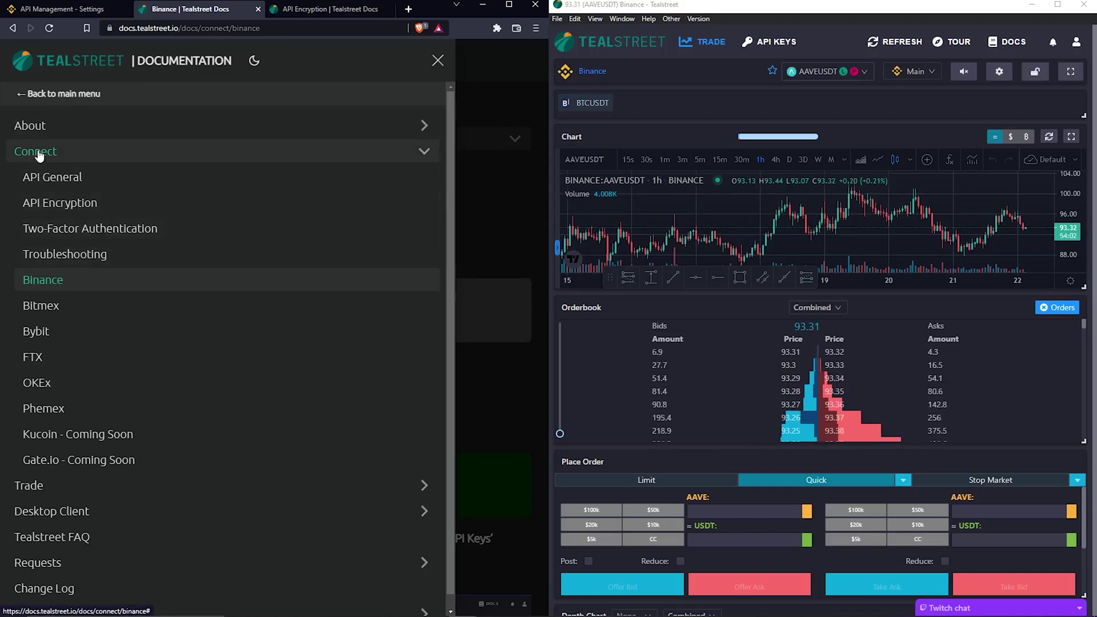
left_click(50, 279)
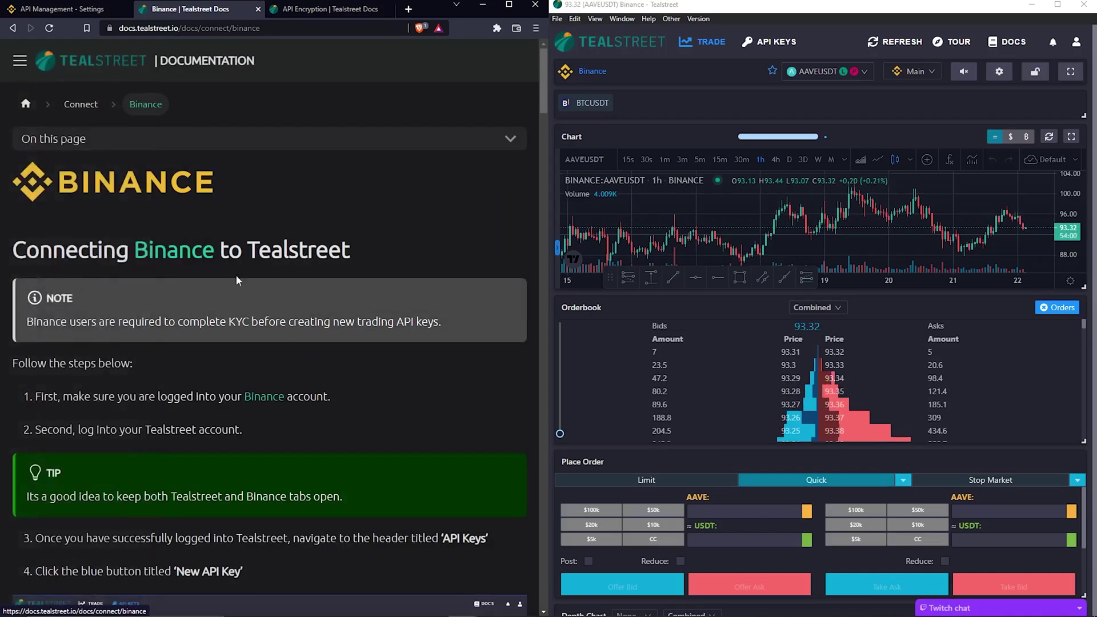
scroll(299, 218, "down", 10)
scroll(299, 216, "down", 20)
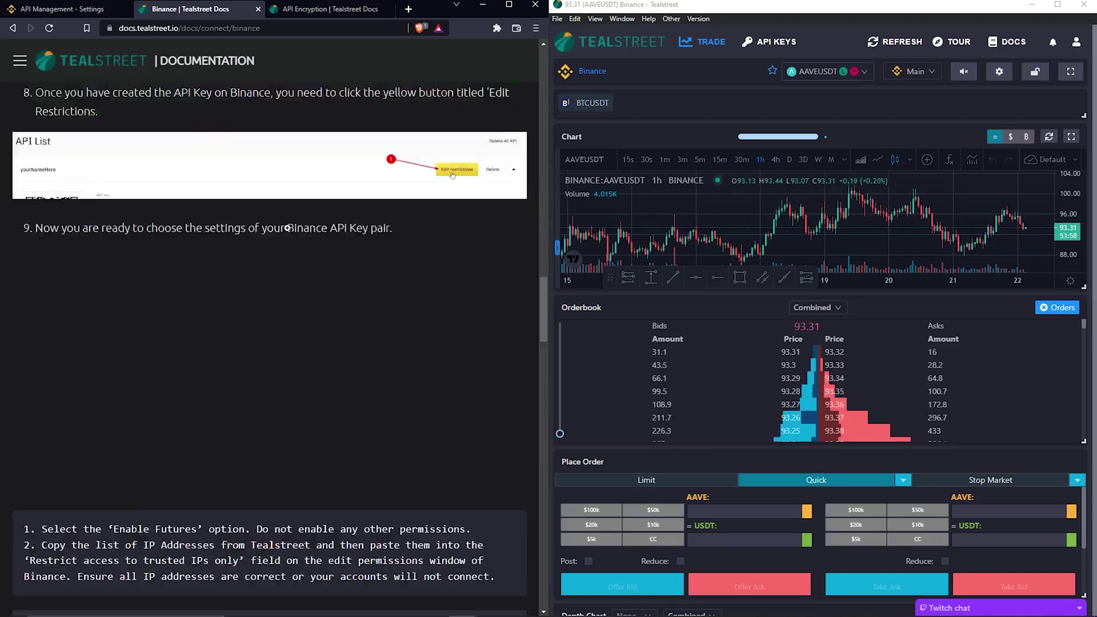
scroll(280, 245, "up", 20)
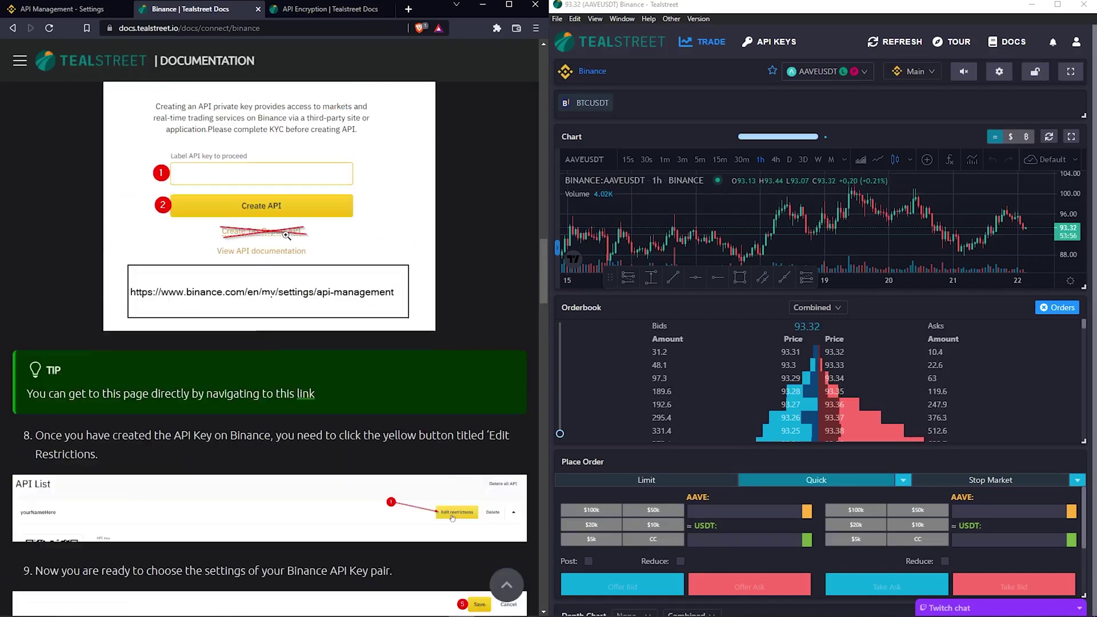
left_click(714, 101)
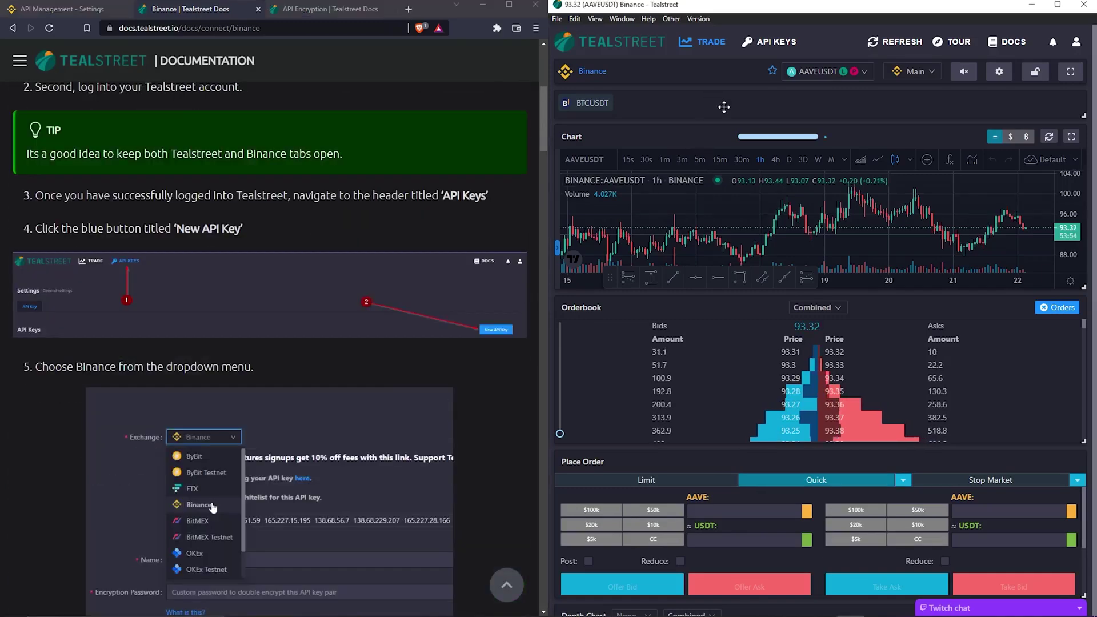